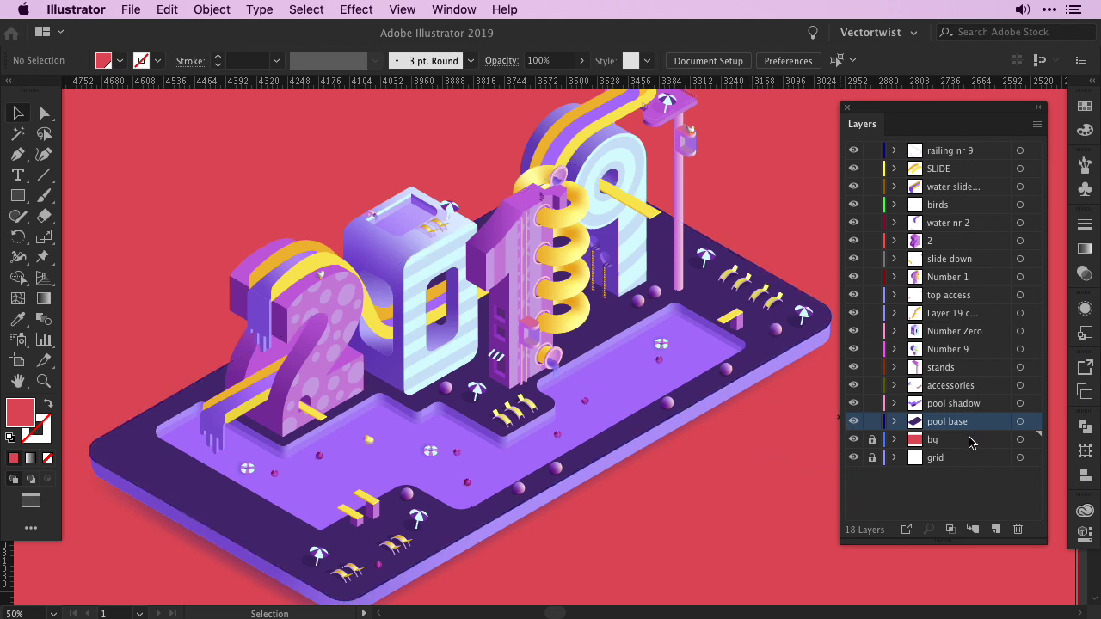
Add a new layer above accessories and name it pool.
left_click(989, 389)
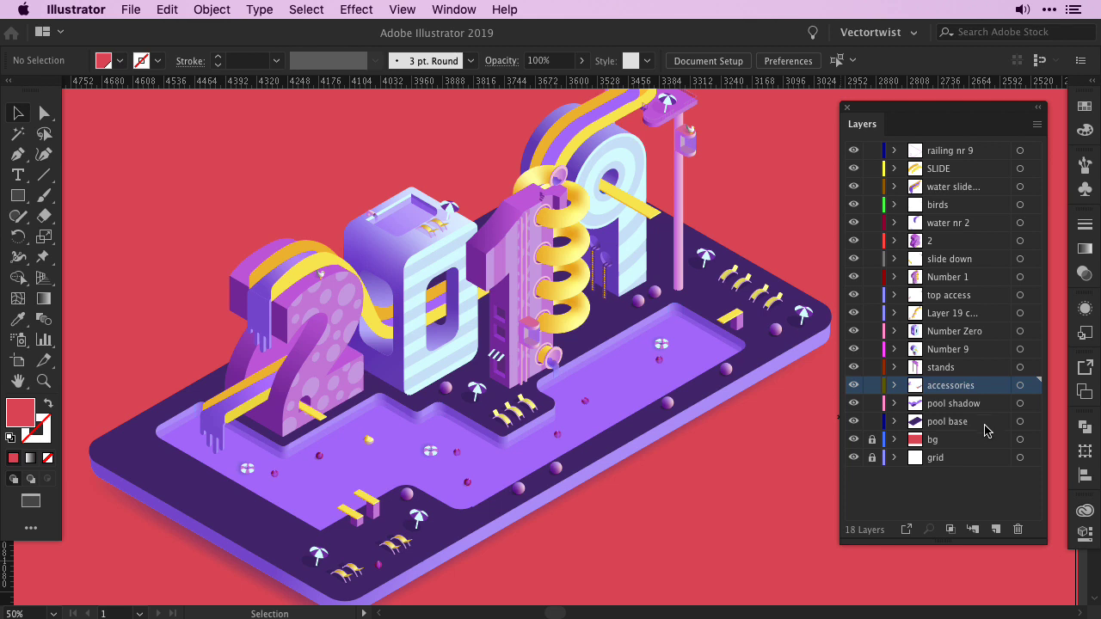
left_click(996, 530)
double_click(949, 386)
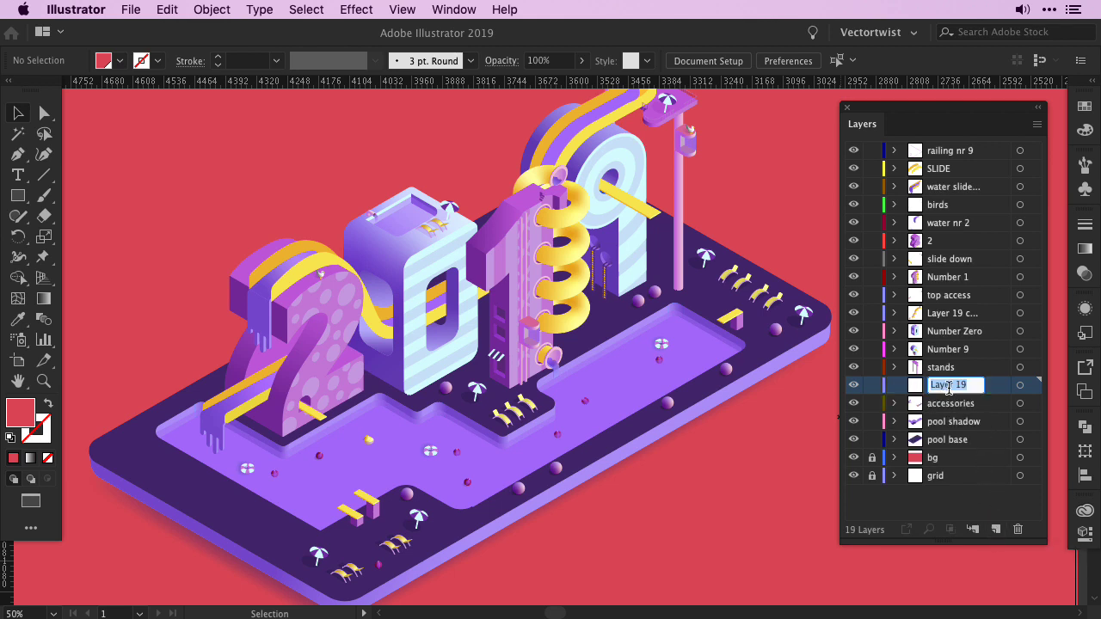
type("pool")
key("Return")
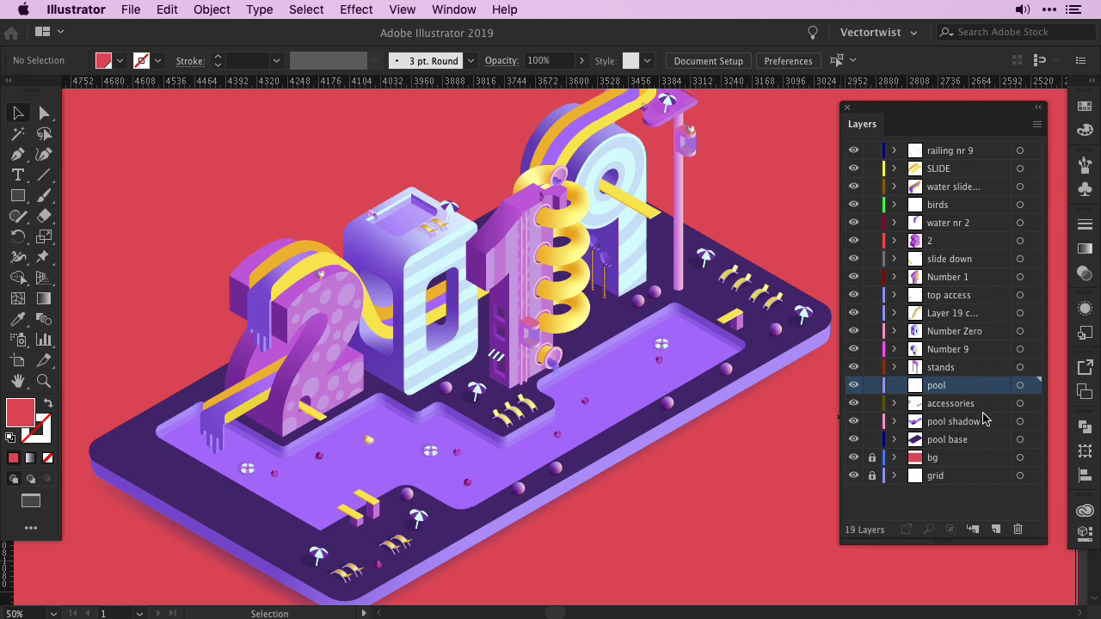
Move the accessories, pool shadow and pool base layers into the pool layer.
left_click(986, 408)
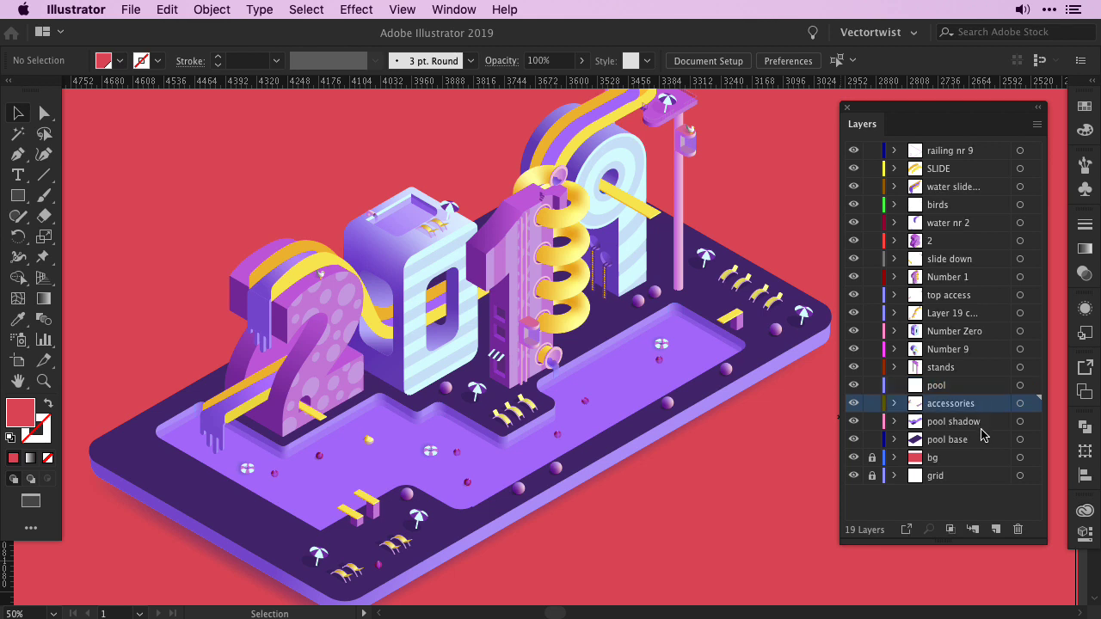
left_click(988, 422, "shift")
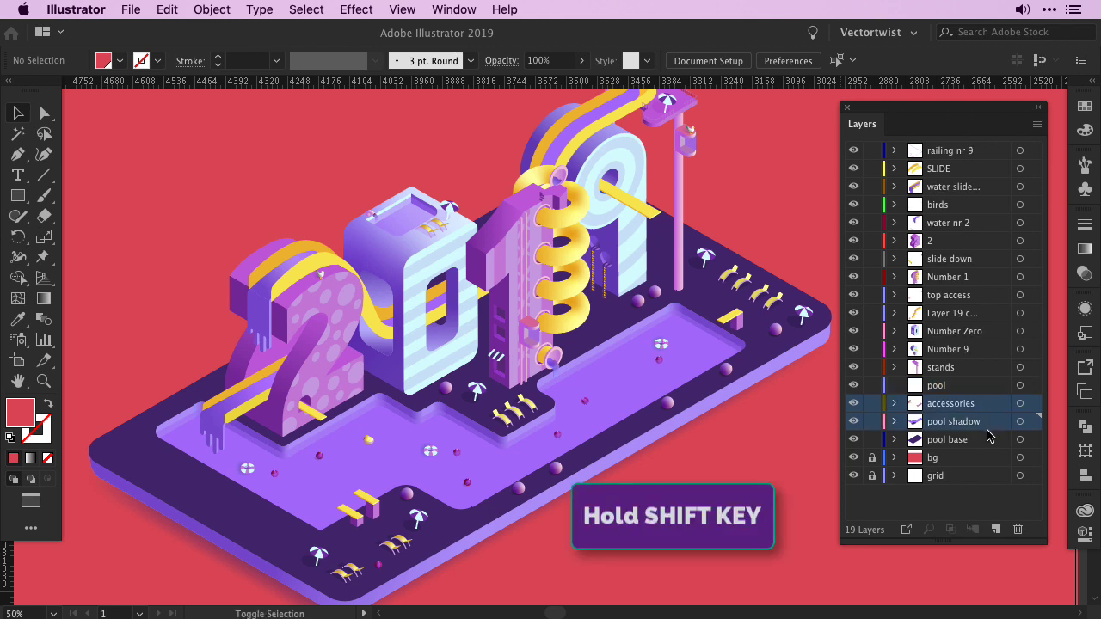
left_click(957, 441, "shift")
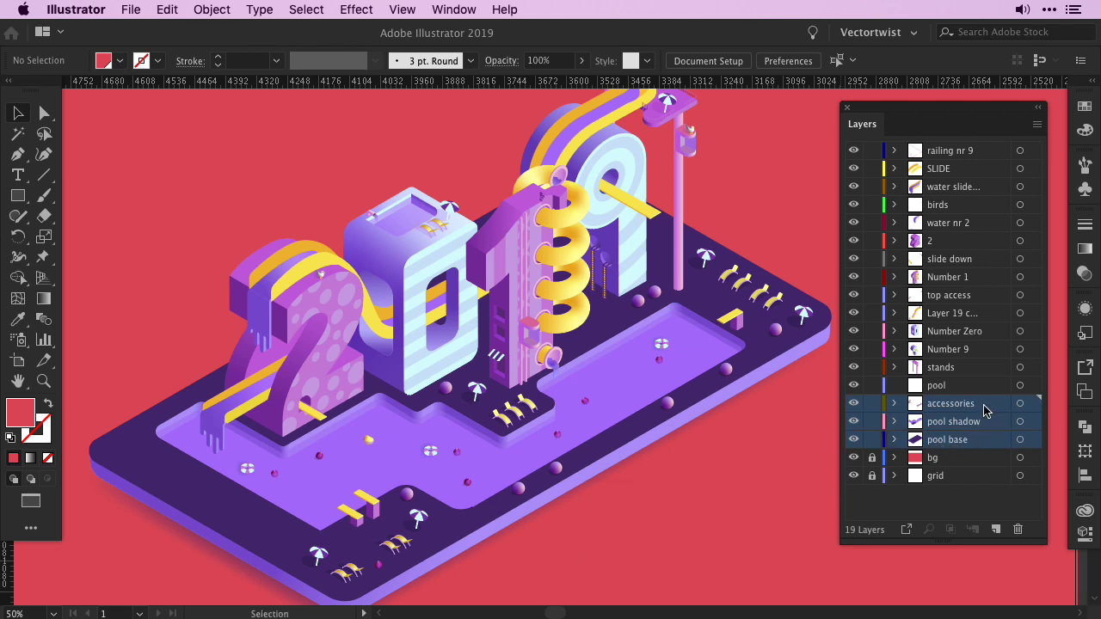
left_click_drag(985, 412, 962, 387)
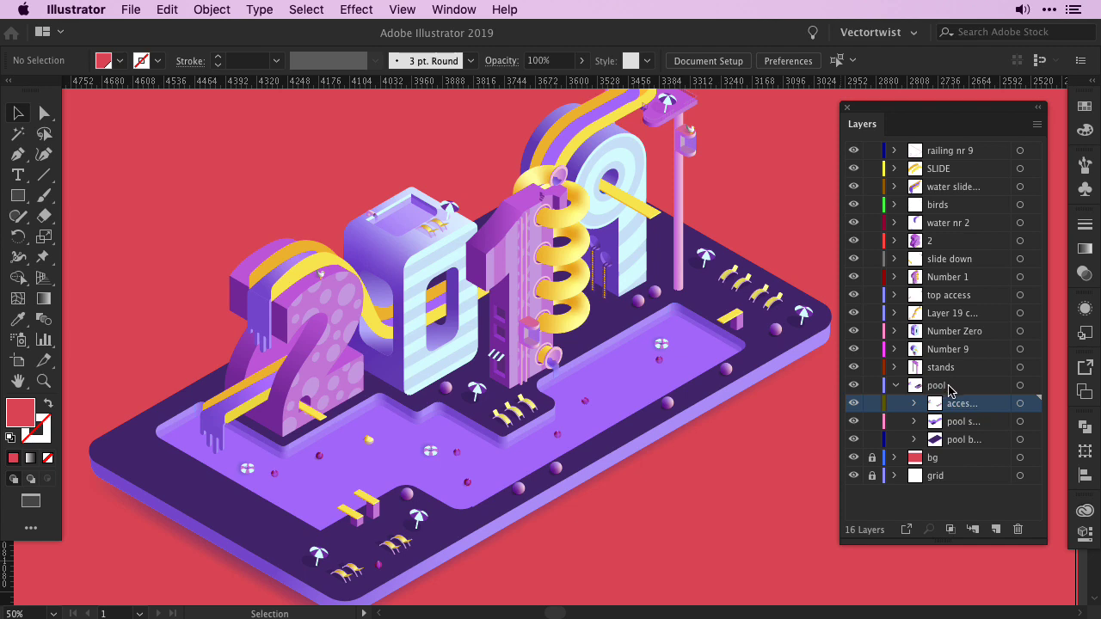
left_click(895, 386)
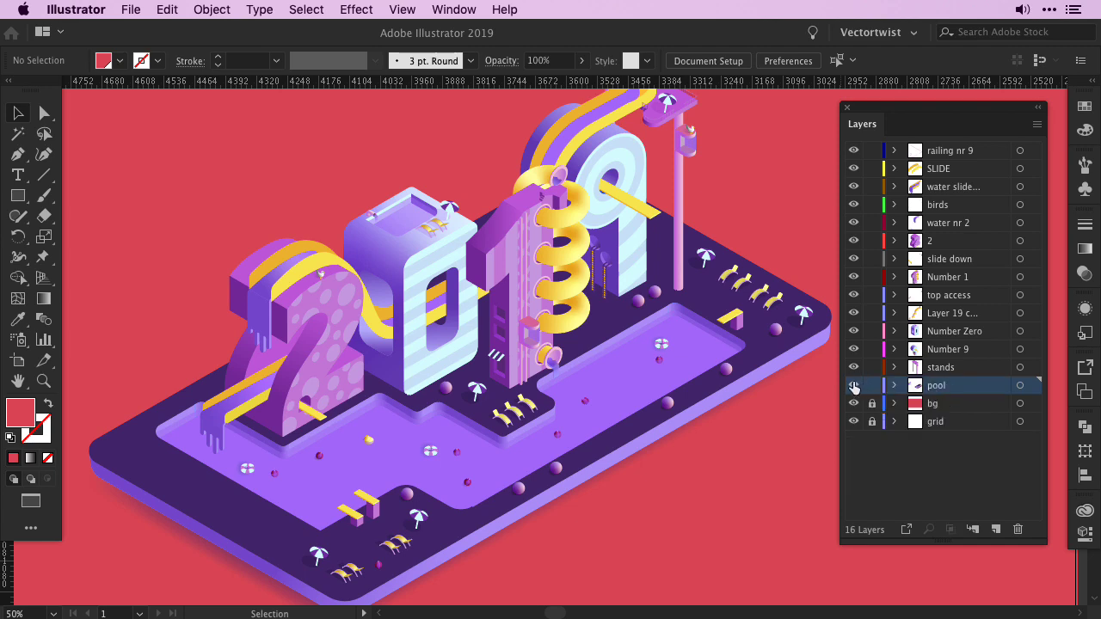
left_click(854, 386)
left_click(854, 386)
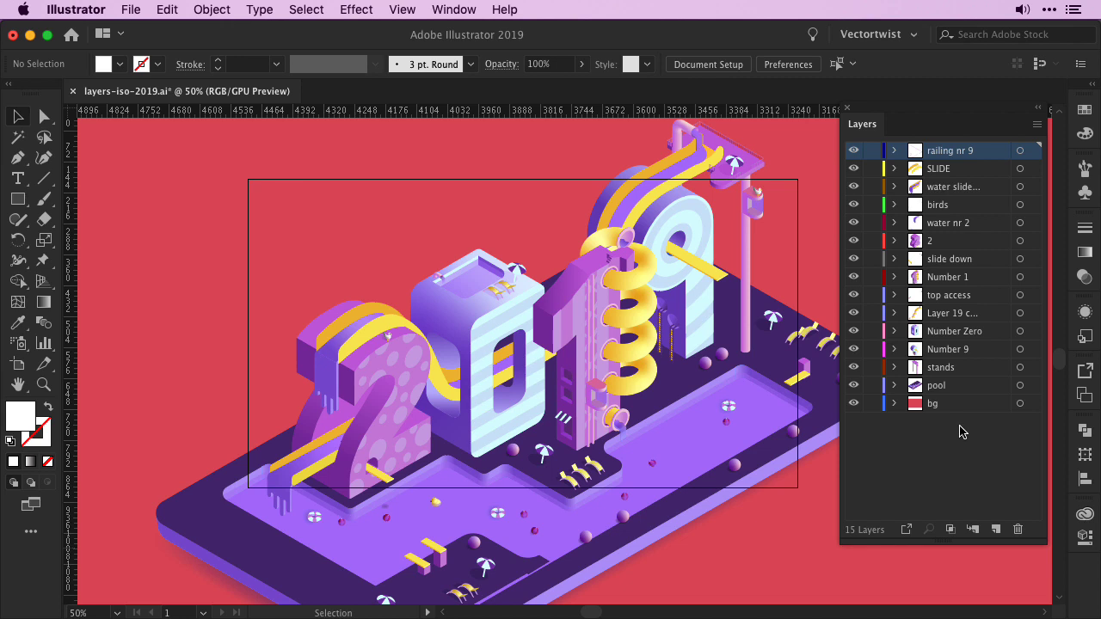
left_click(17, 199)
left_click_drag(248, 179, 799, 487)
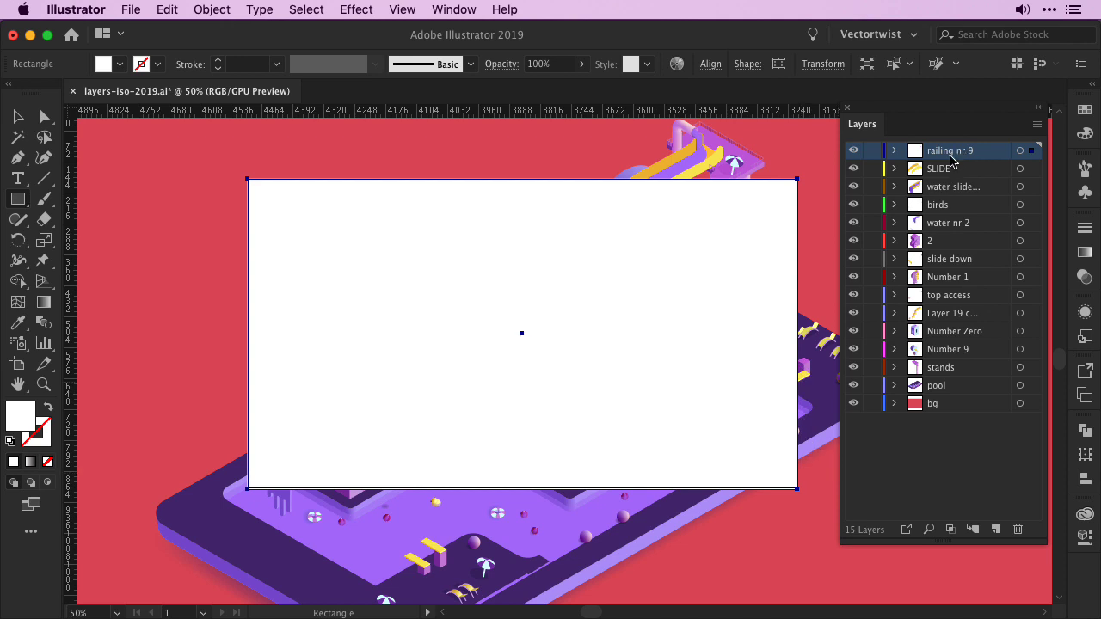
key("super+a")
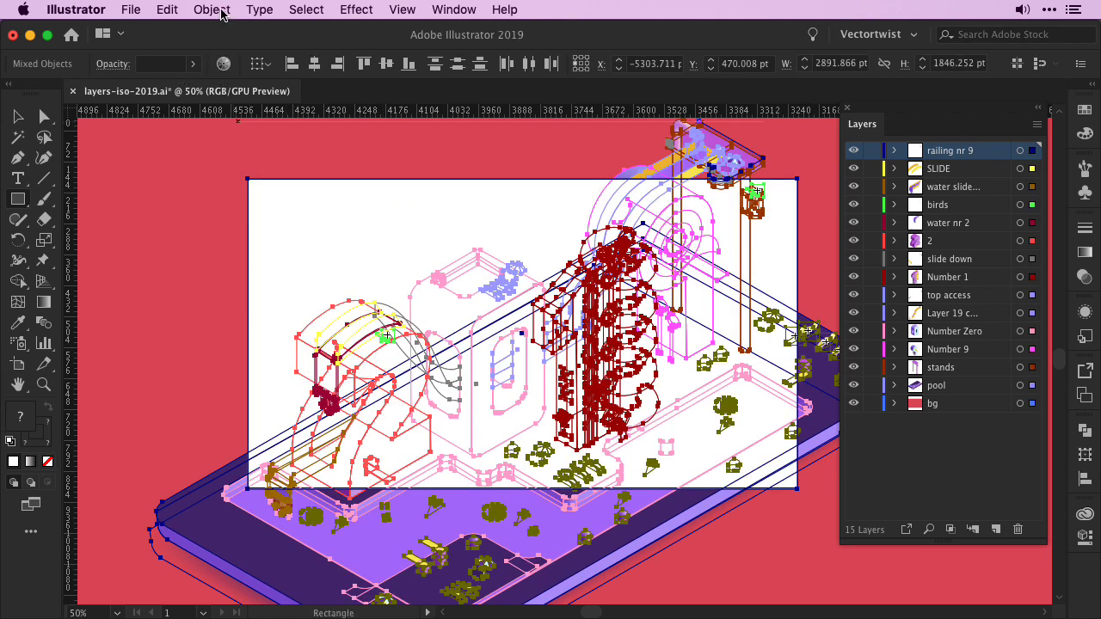
left_click(212, 9)
mouse_move(307, 534)
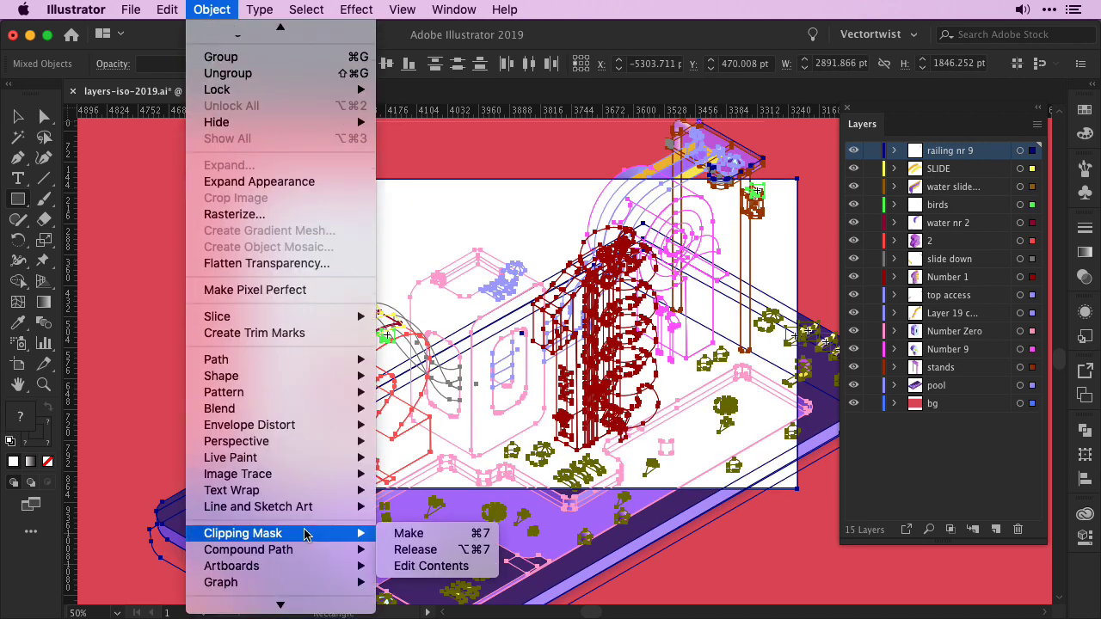
left_click(420, 535)
key("v")
left_click(492, 161)
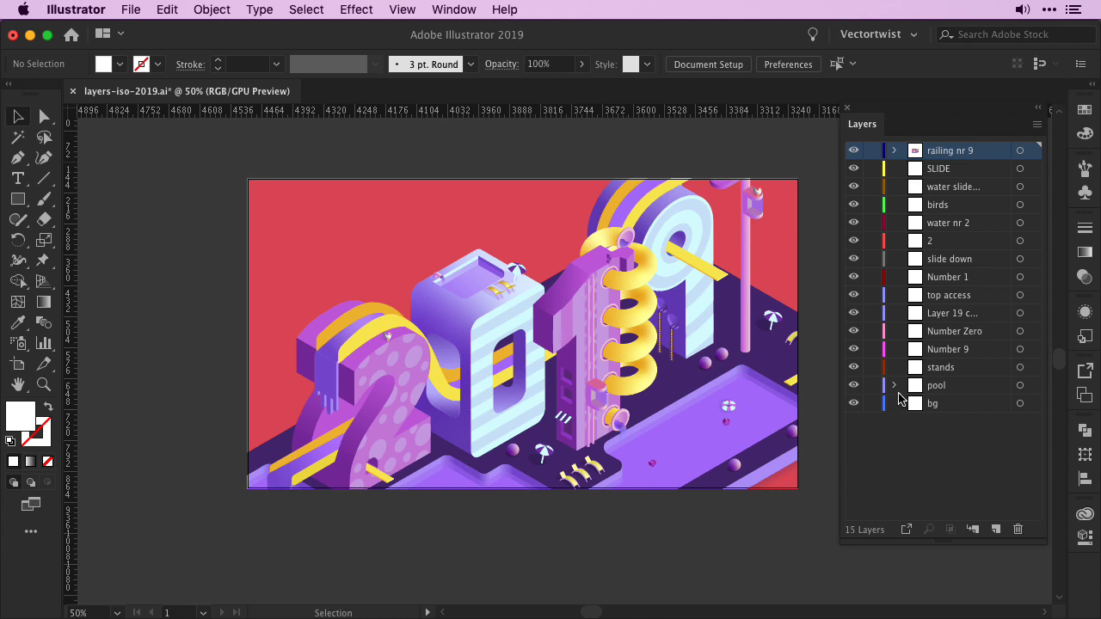
left_click(896, 153)
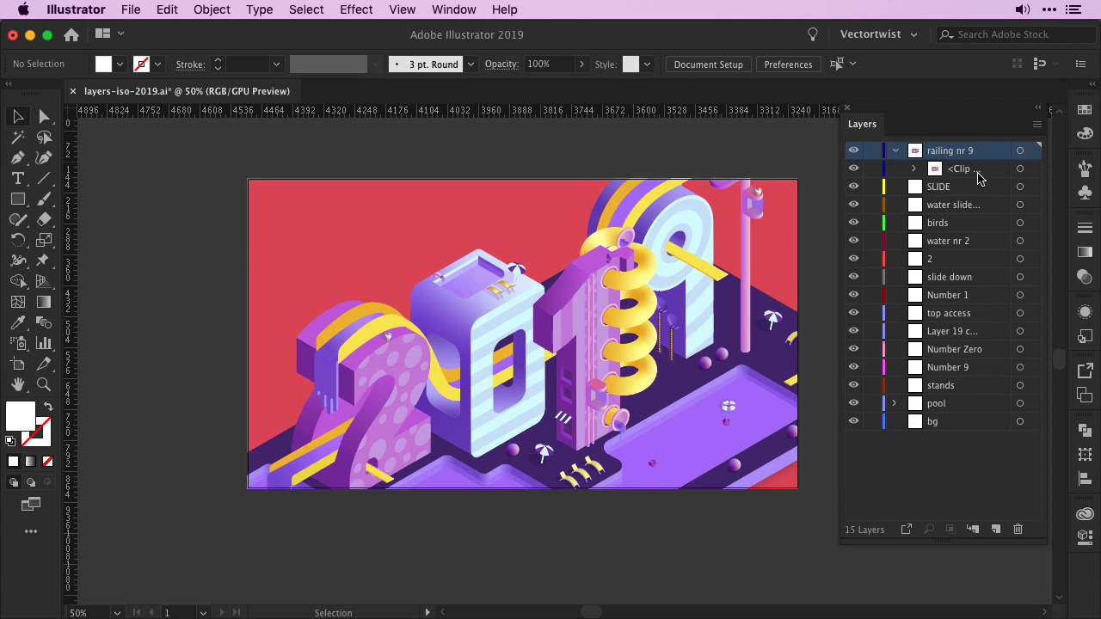
left_click(897, 155)
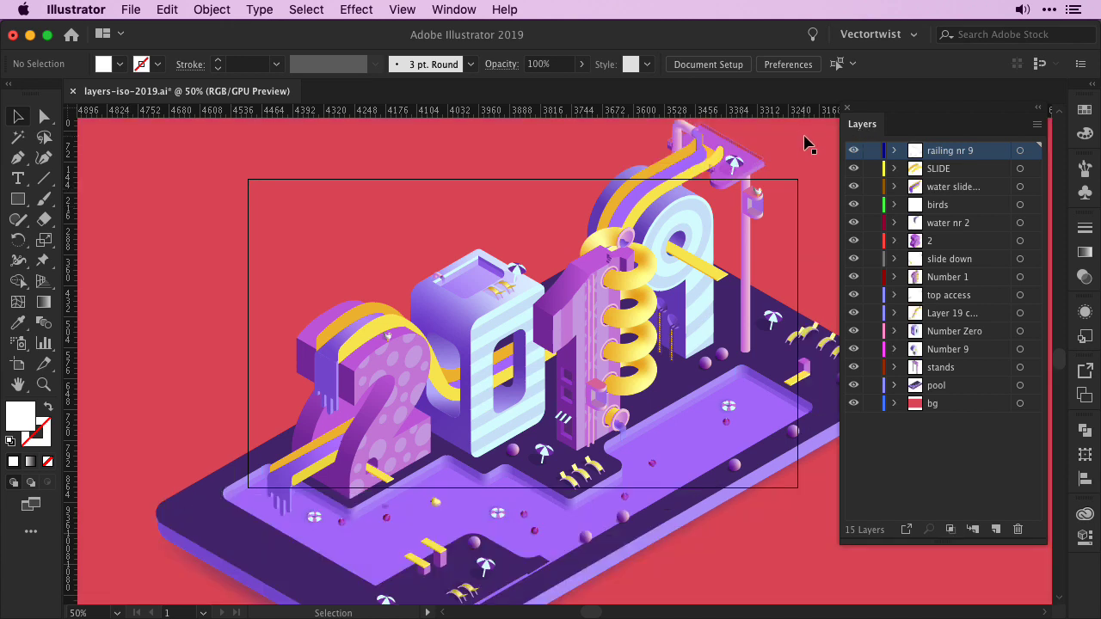
Add a new top layer named main.
left_click(997, 529)
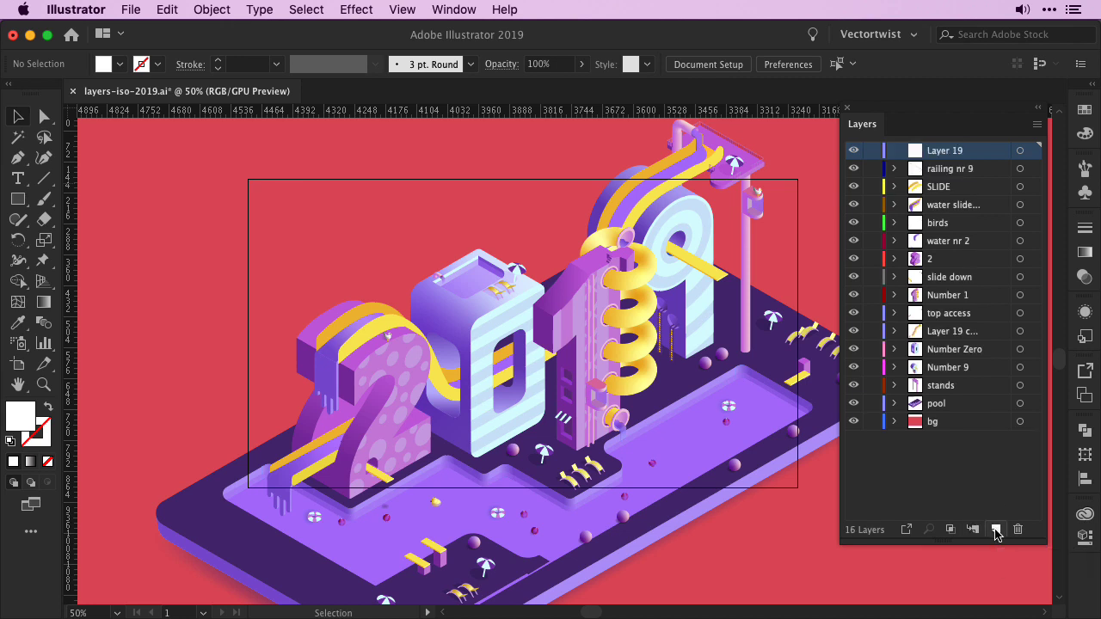
double_click(946, 151)
type("main")
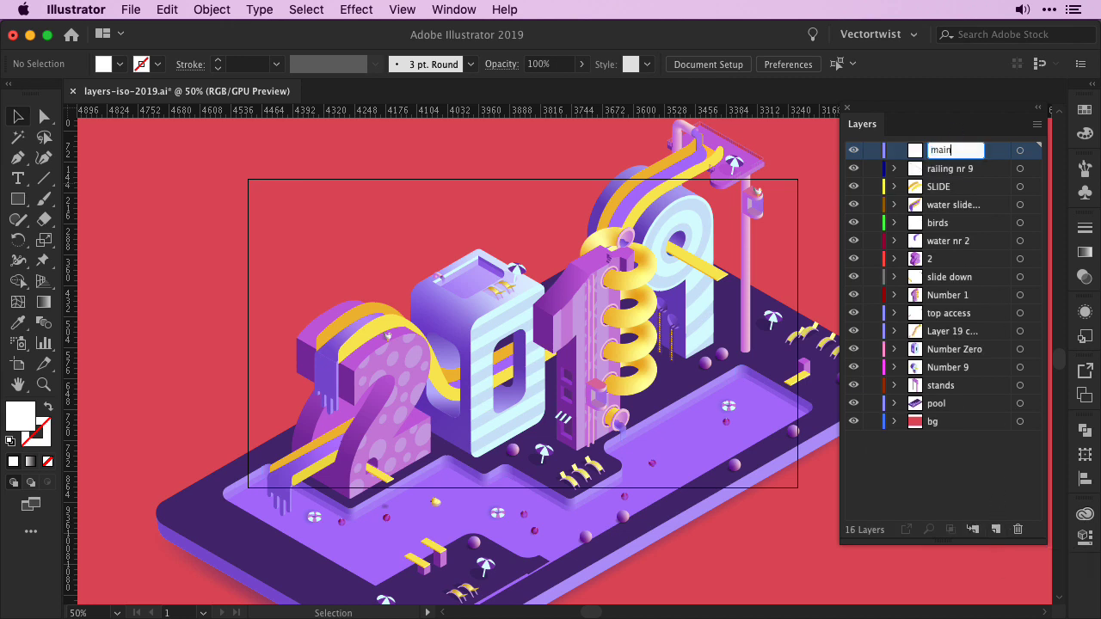
key("Return")
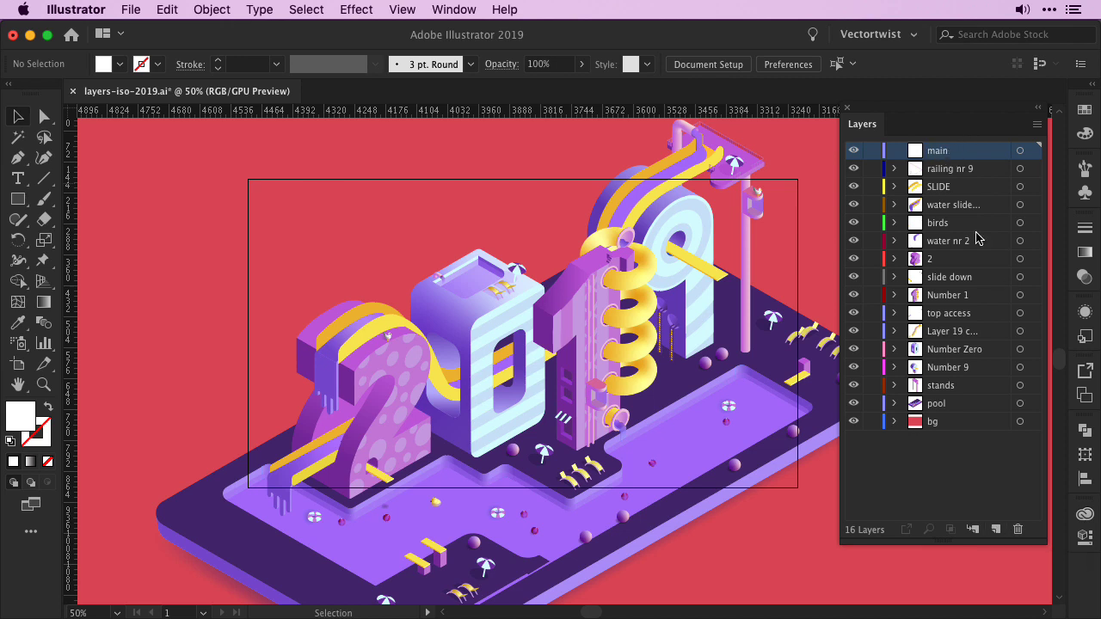
Nest every layer from railing nr 9 through bg inside main.
left_click(993, 172)
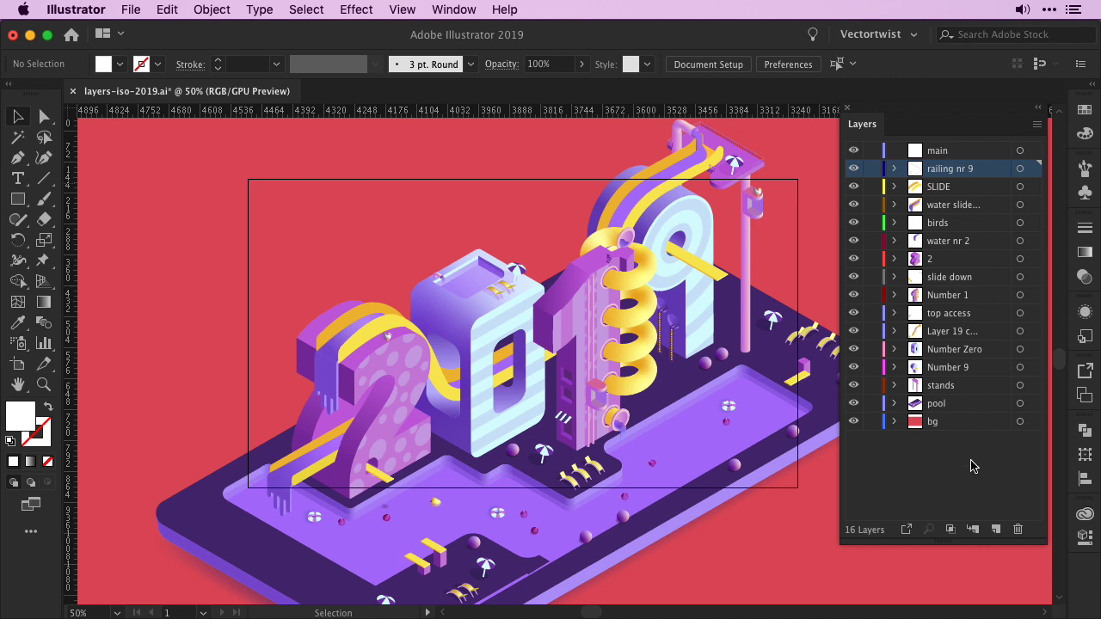
left_click_drag(983, 462, 942, 172)
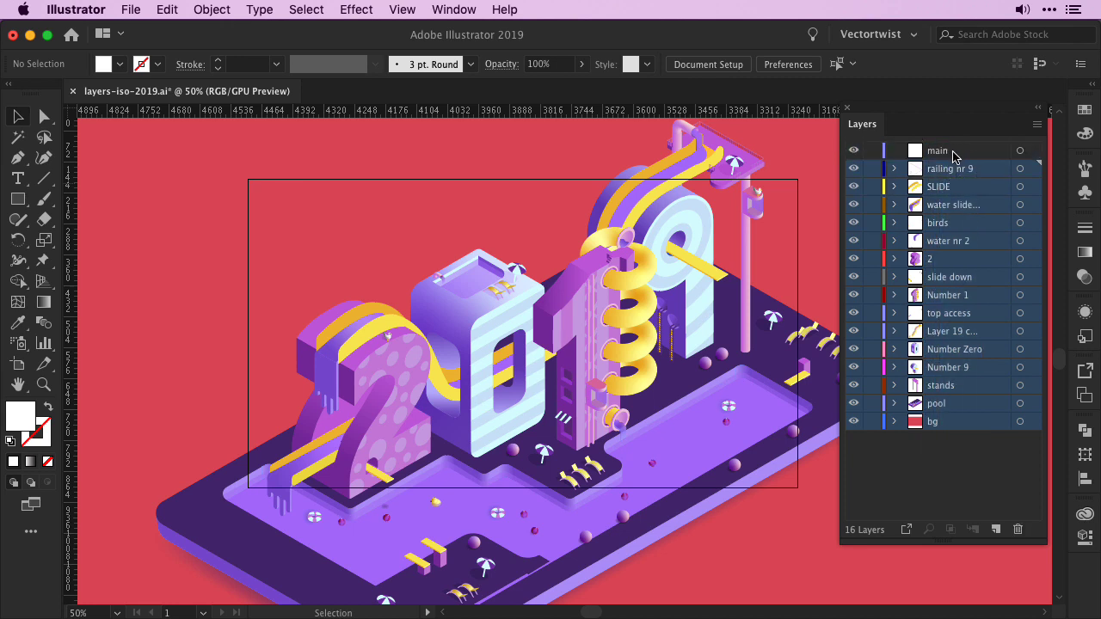
left_click_drag(986, 176, 965, 150)
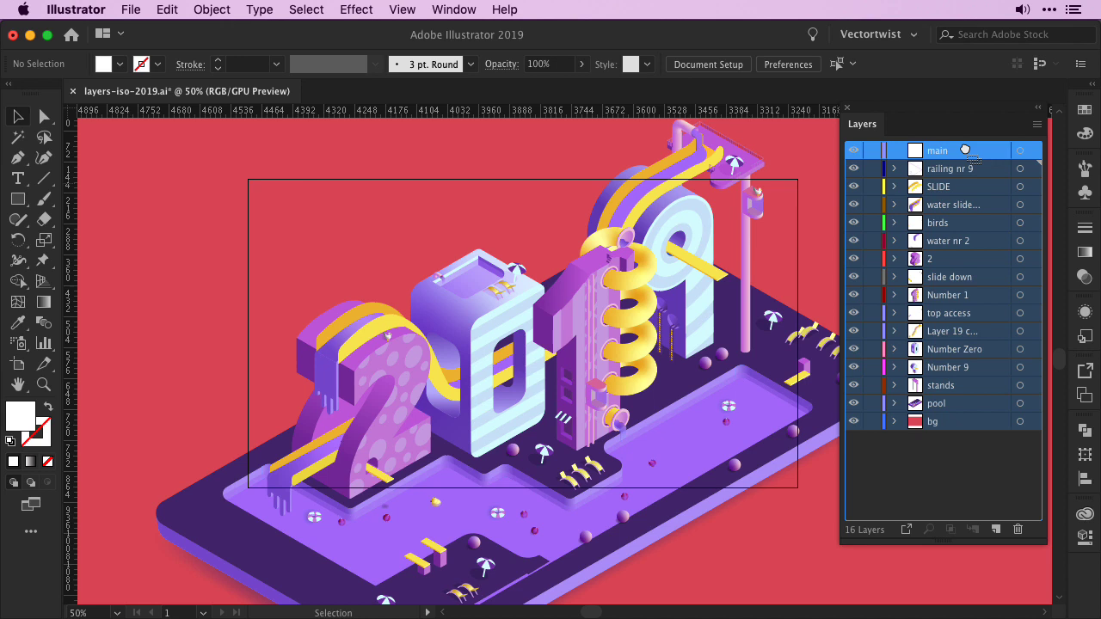
left_click_drag(965, 149, 965, 151)
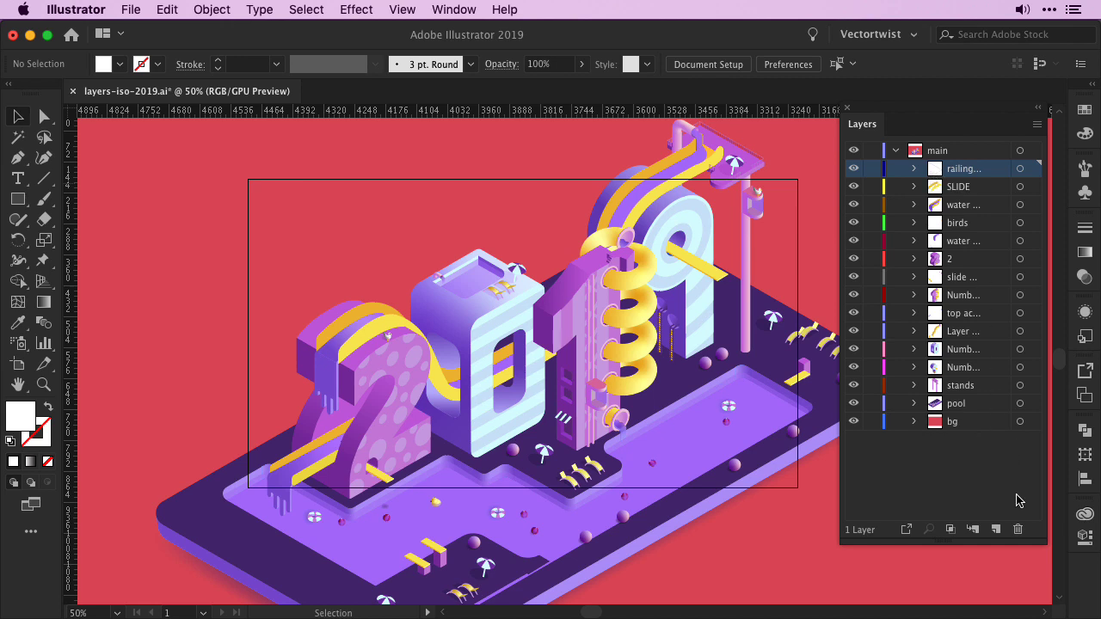
Add a new sublayer named mask inside main.
left_click(996, 533)
double_click(958, 168)
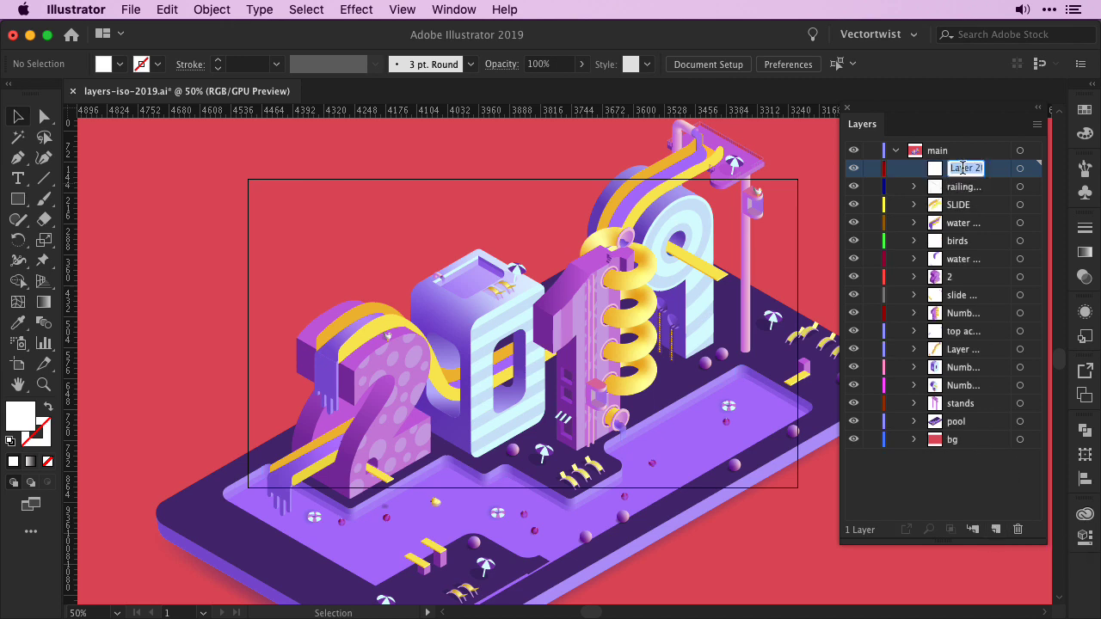
type("mask")
key("Return")
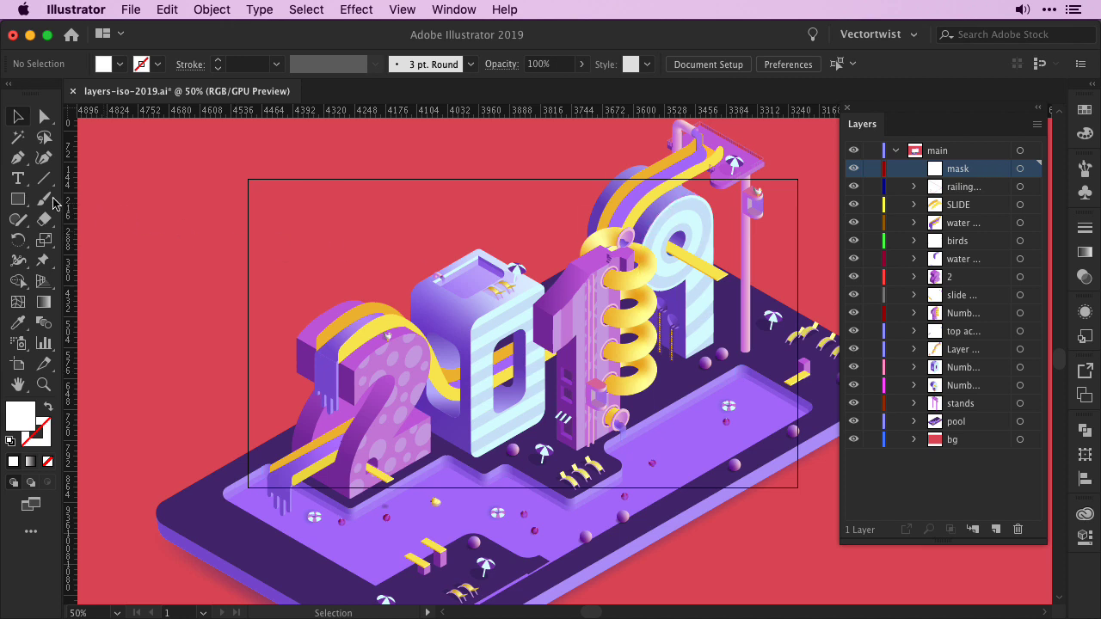
Draw a rectangle covering the framed artwork area on the mask sublayer.
left_click(18, 198)
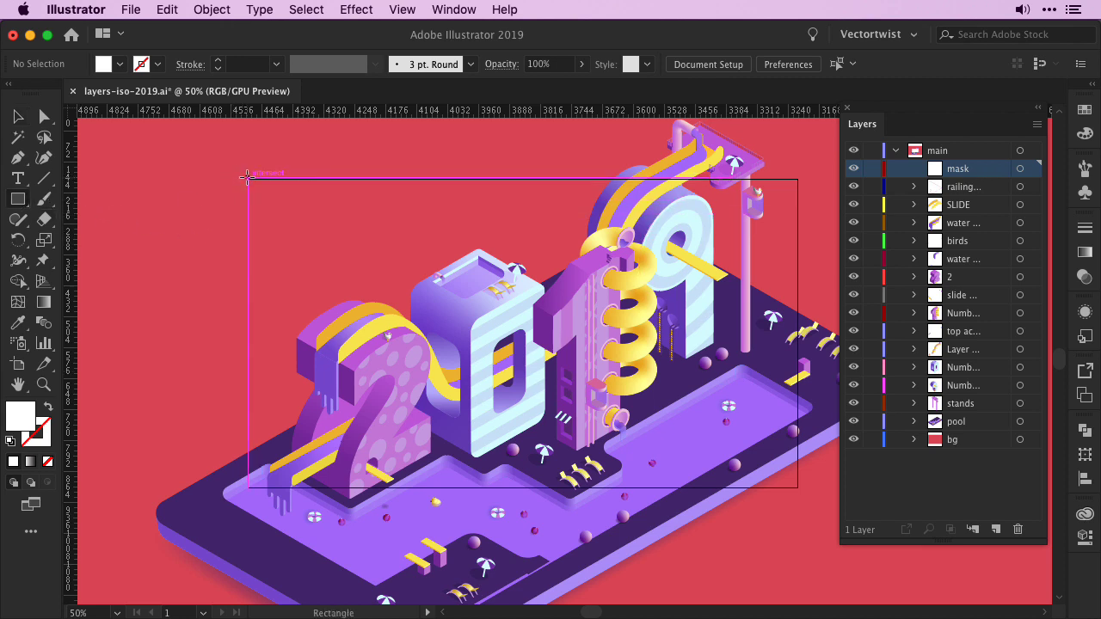
left_click_drag(248, 179, 797, 488)
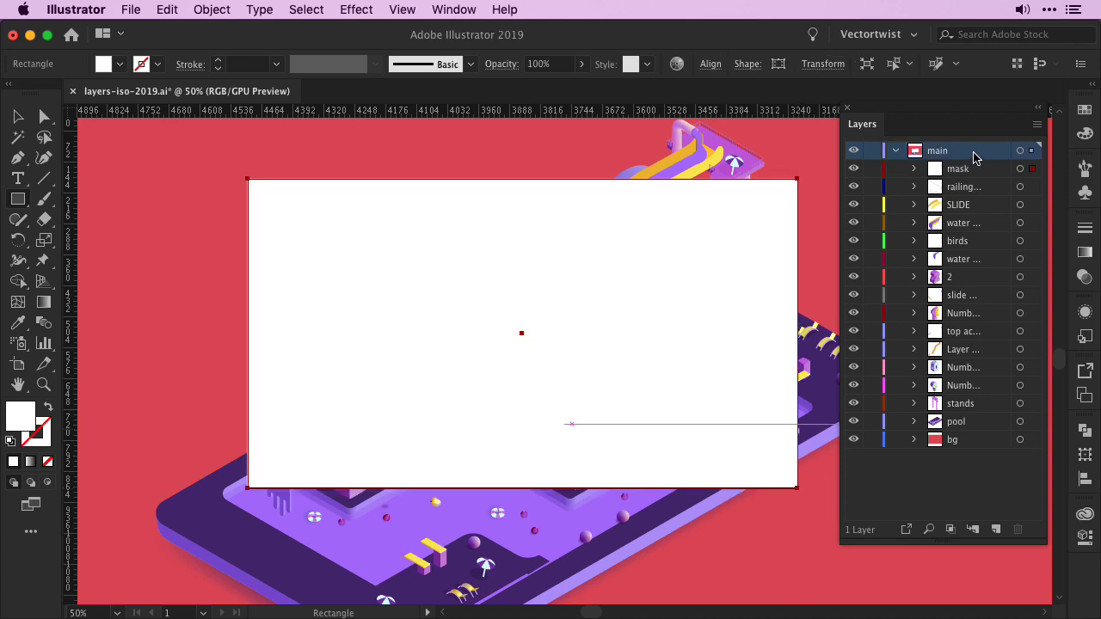
left_click(1038, 128)
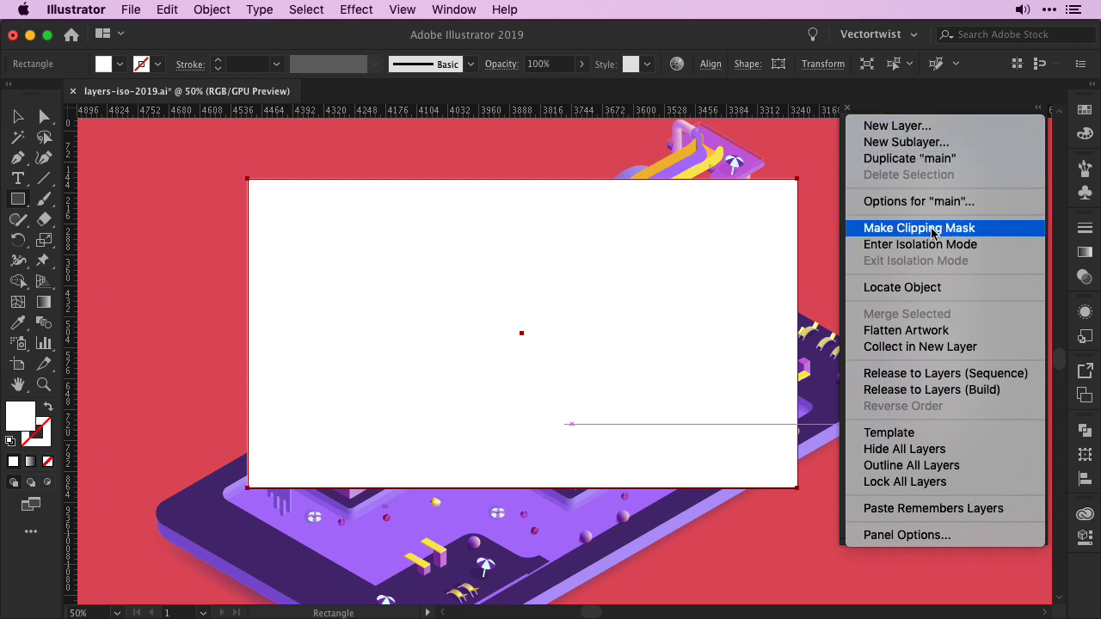
Clip the artwork to the mask rectangle, check the pool and 2 layers, then select railing, SLIDE and water.
left_click(958, 230)
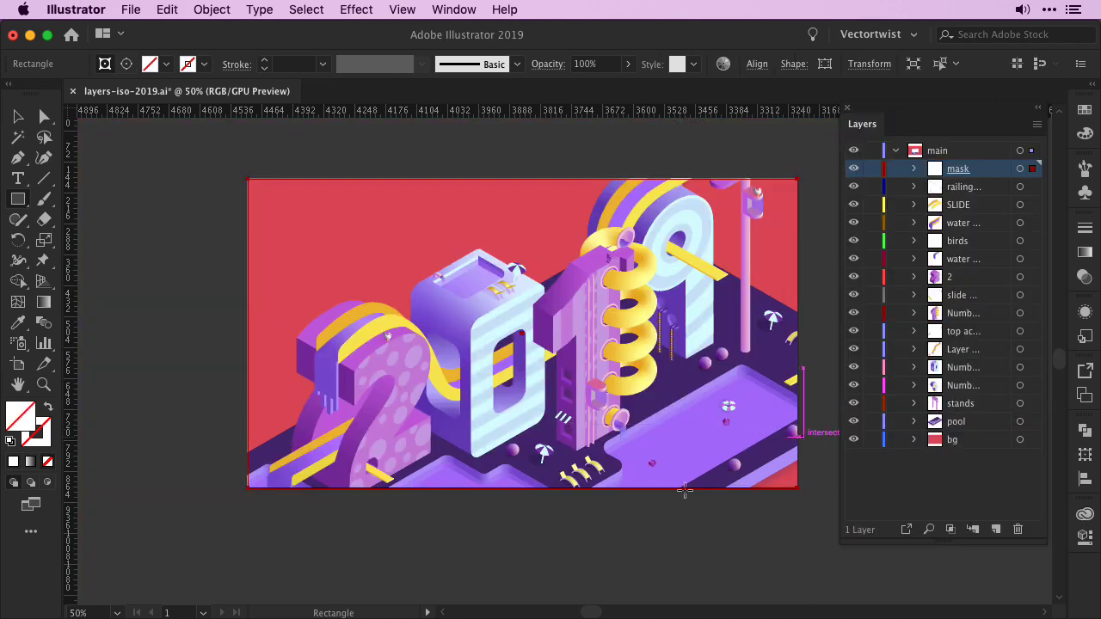
key("v")
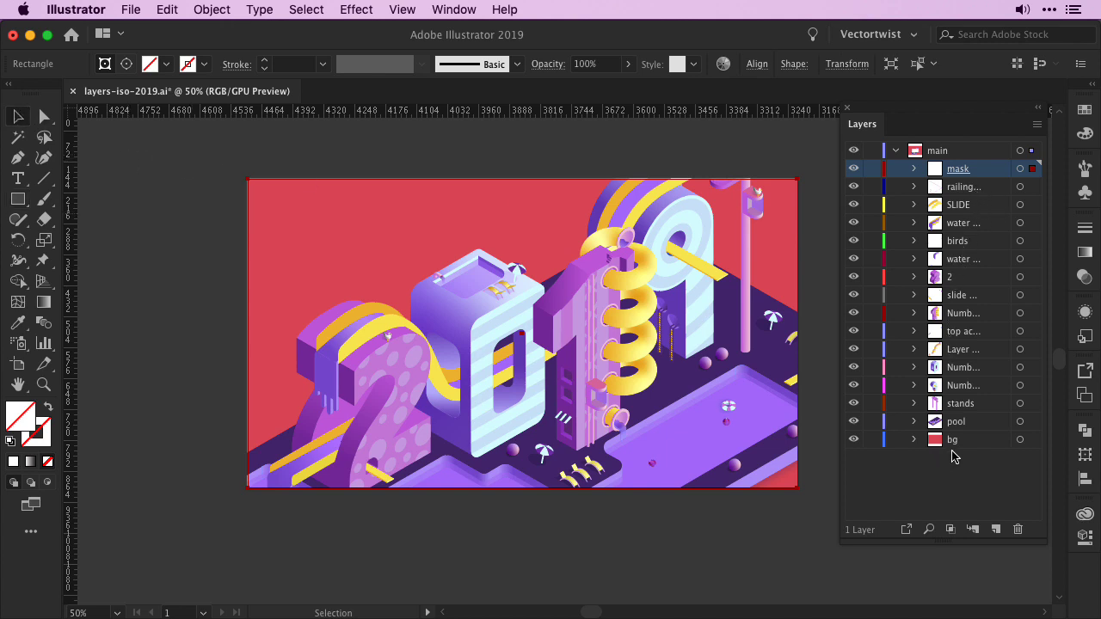
left_click(854, 421)
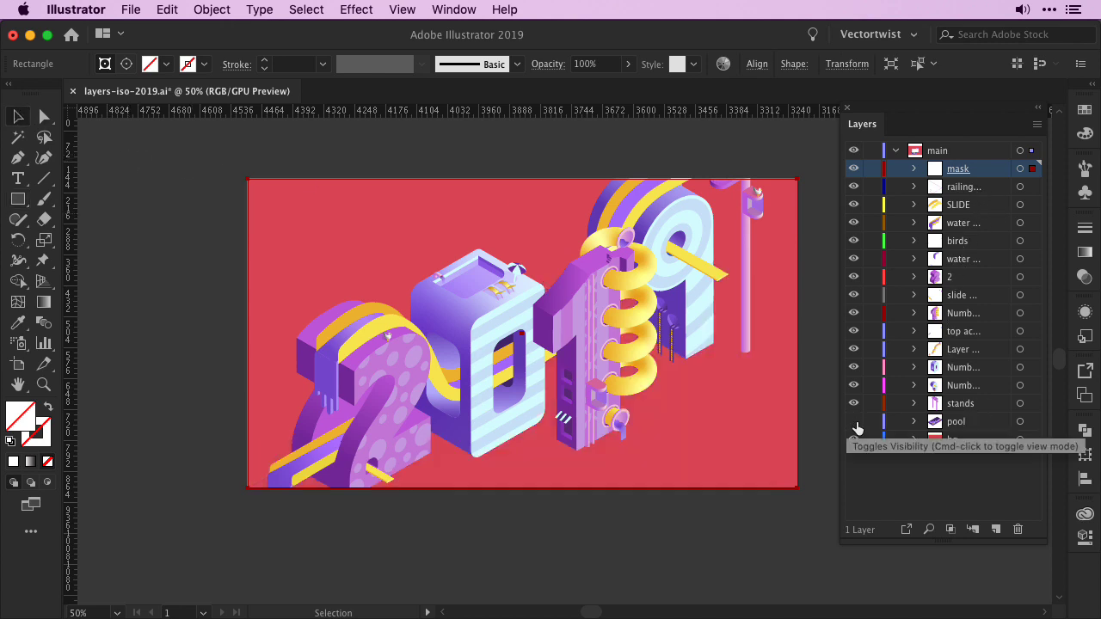
left_click(855, 422)
left_click(855, 278)
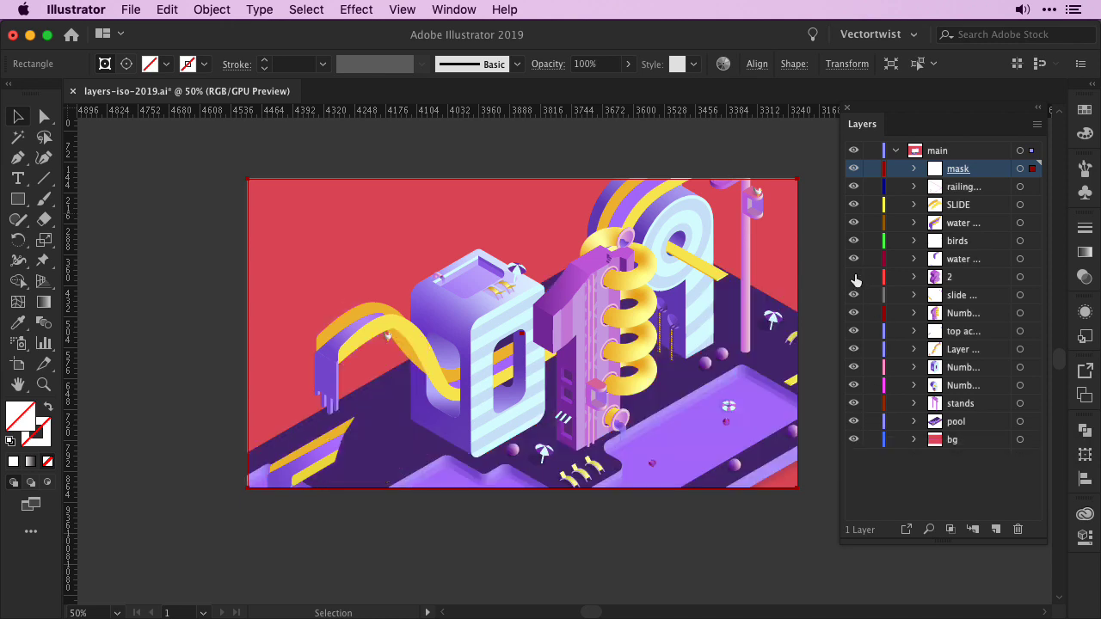
left_click(855, 278)
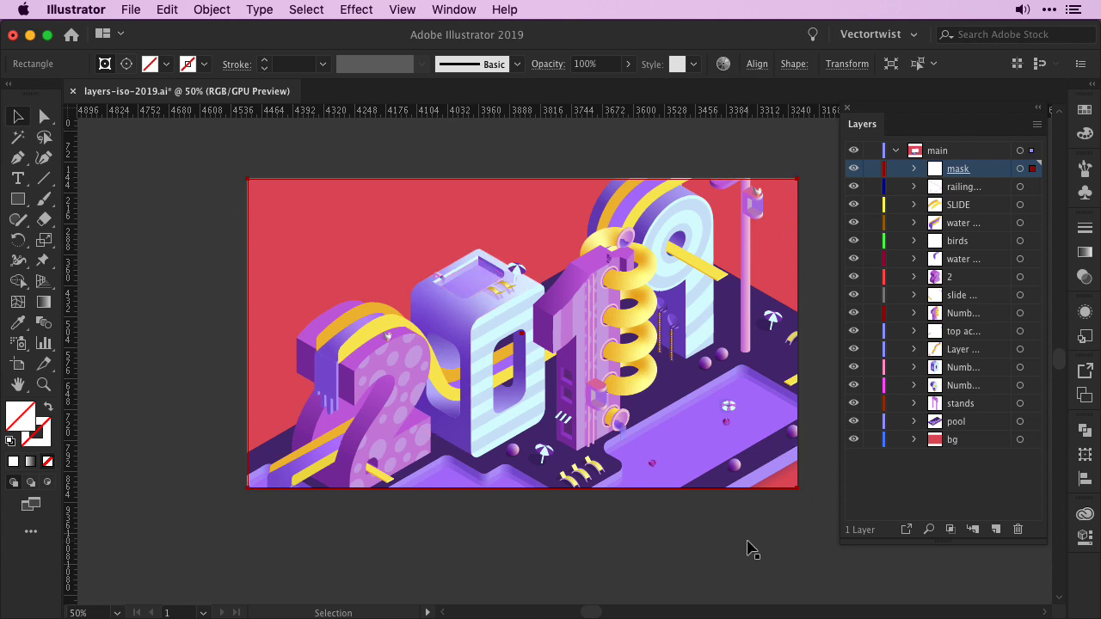
left_click_drag(1028, 187, 1032, 443)
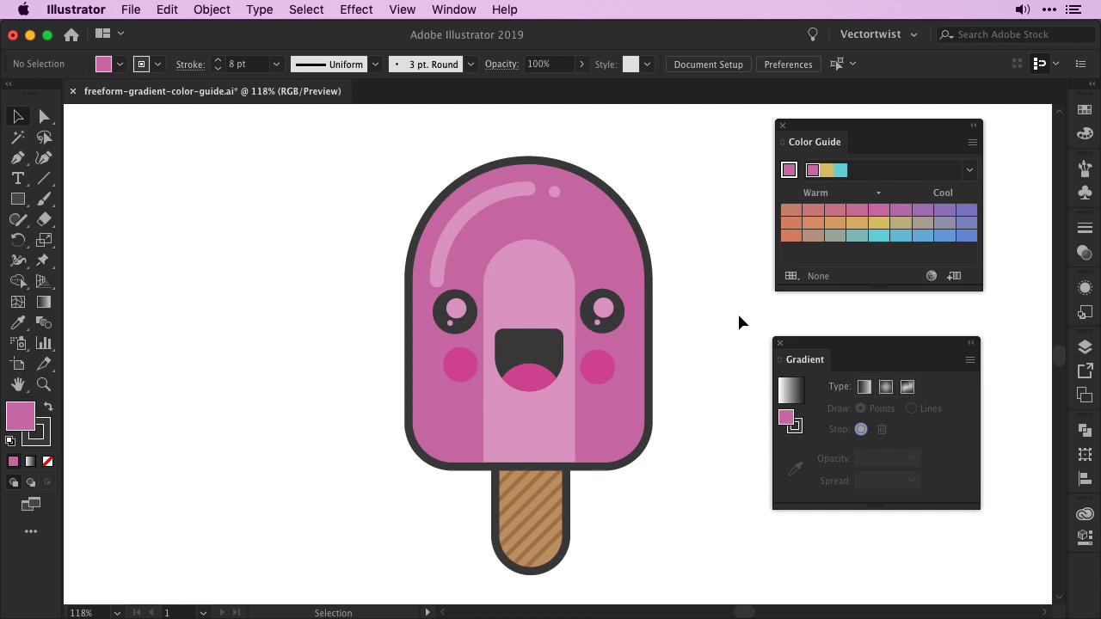
Set the popsicle top's pink as the Color Guide base colour and apply the Triad harmony rule.
key("a")
left_click(599, 249)
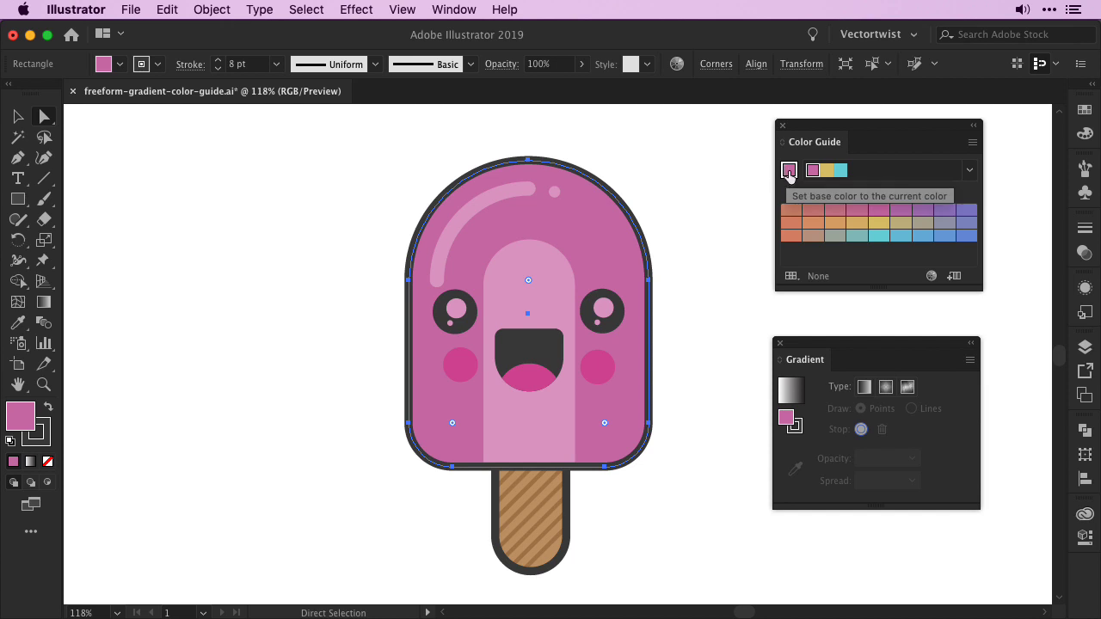
left_click(788, 172)
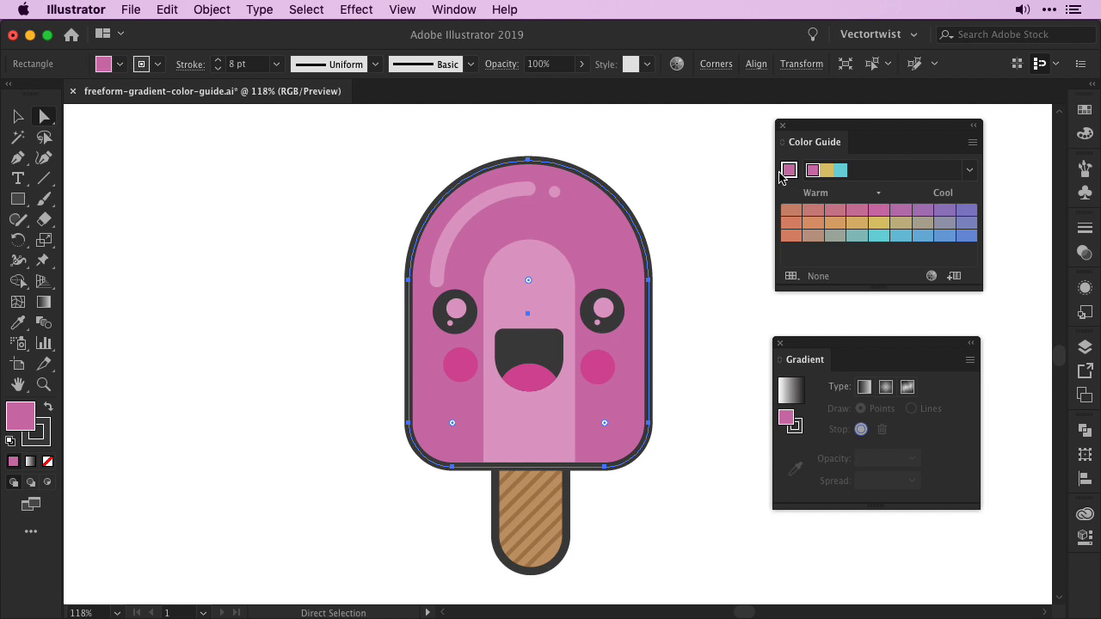
left_click(971, 171)
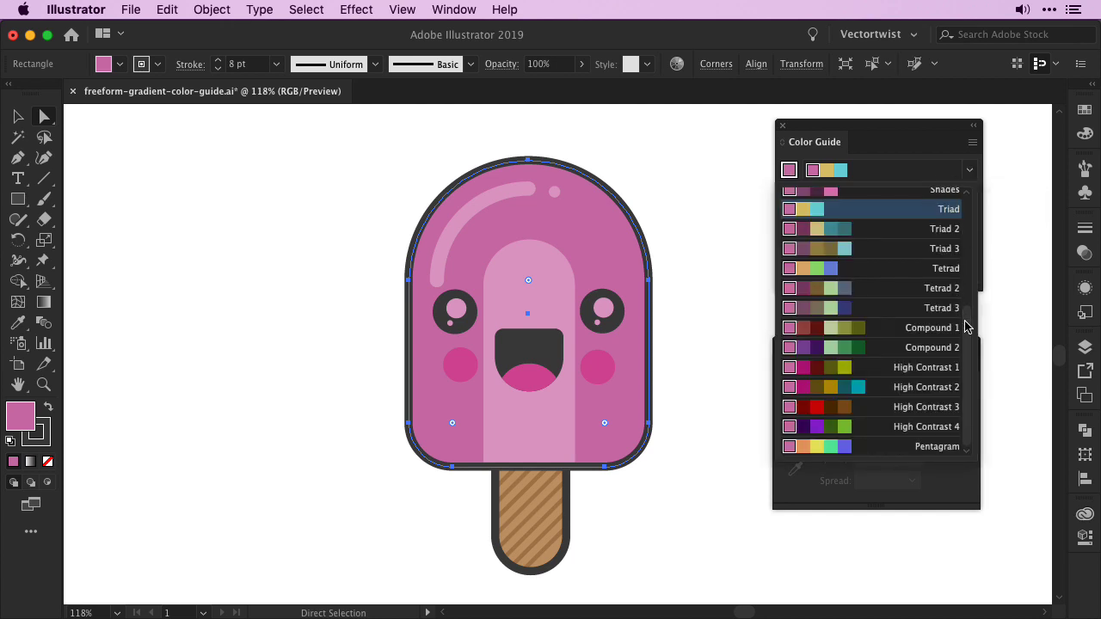
left_click_drag(970, 319, 973, 215)
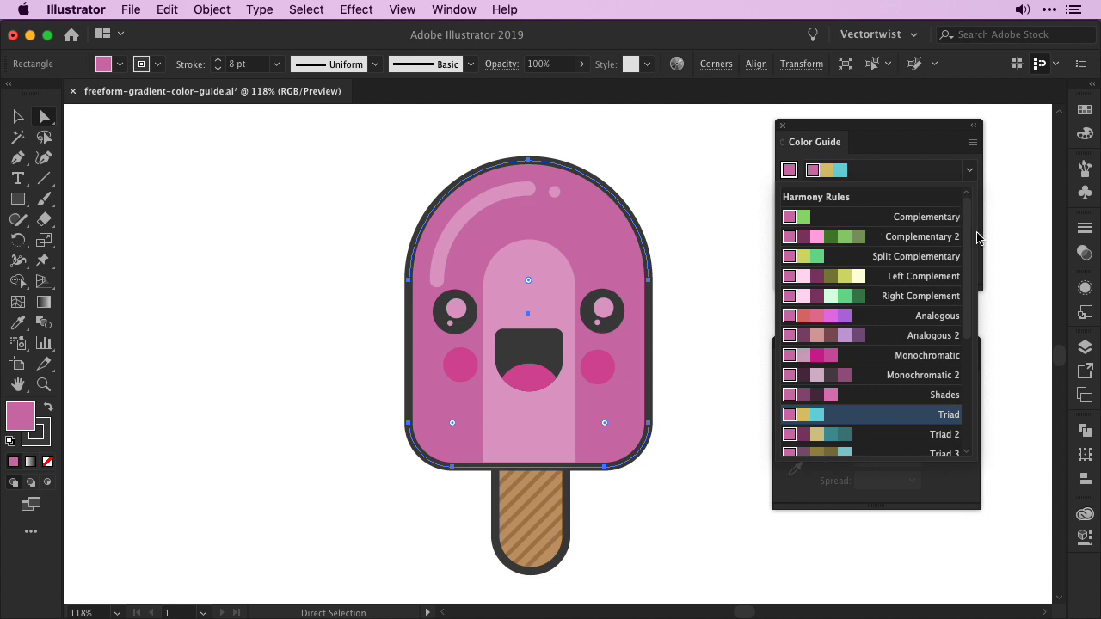
scroll(868, 284, "down", 5)
left_click(817, 279)
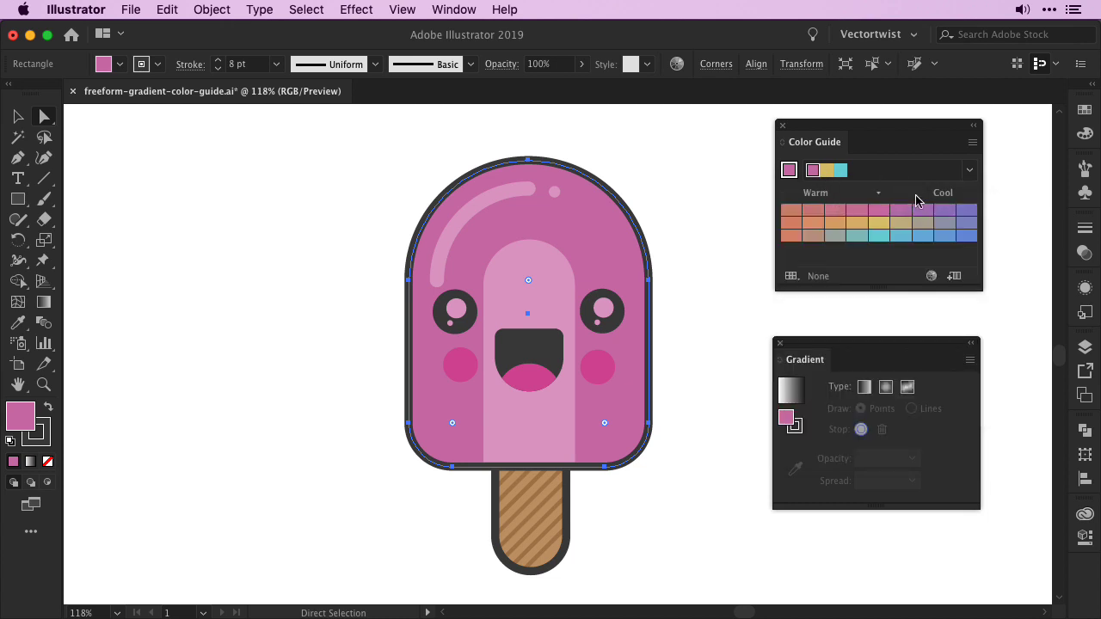
Give the popsicle top a freeform gradient with cyan upper-right and yellow lower-right points.
left_click(907, 388)
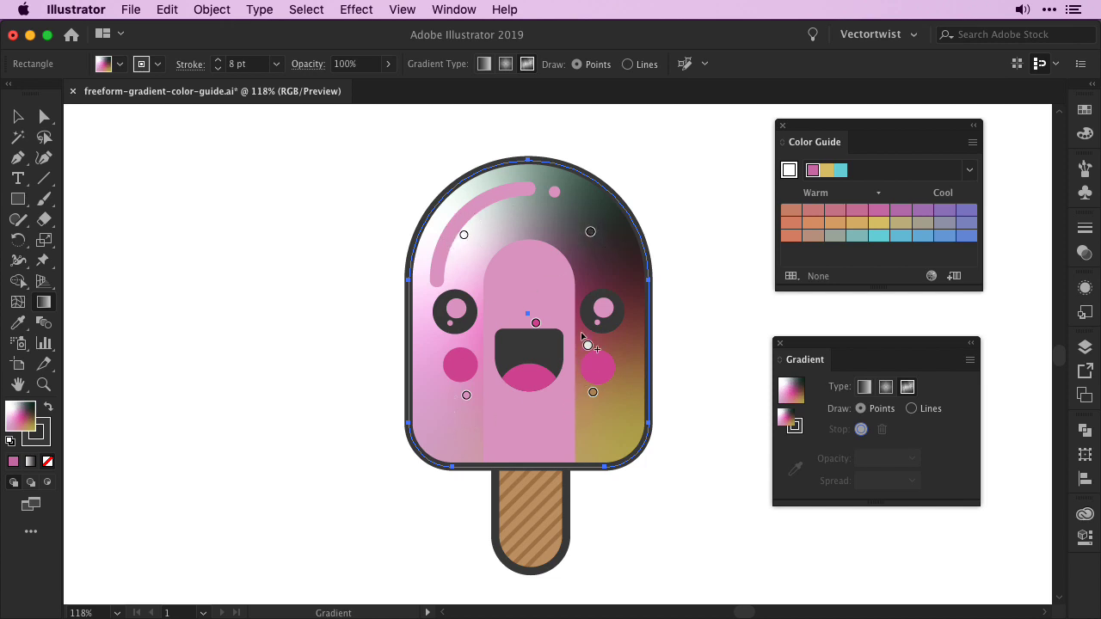
left_click(591, 234)
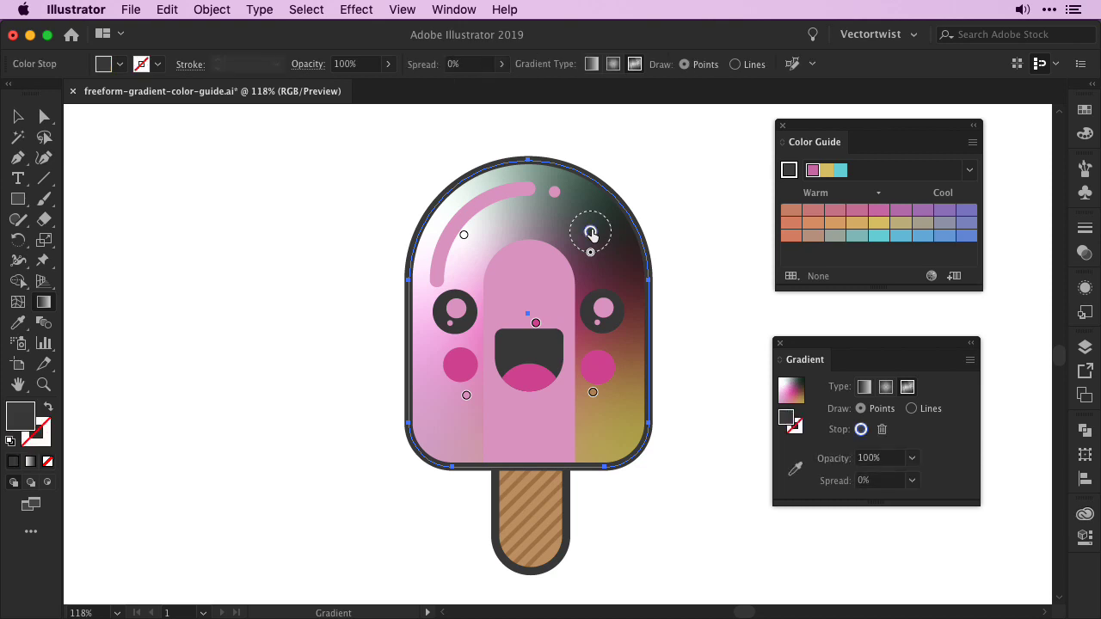
left_click(840, 170)
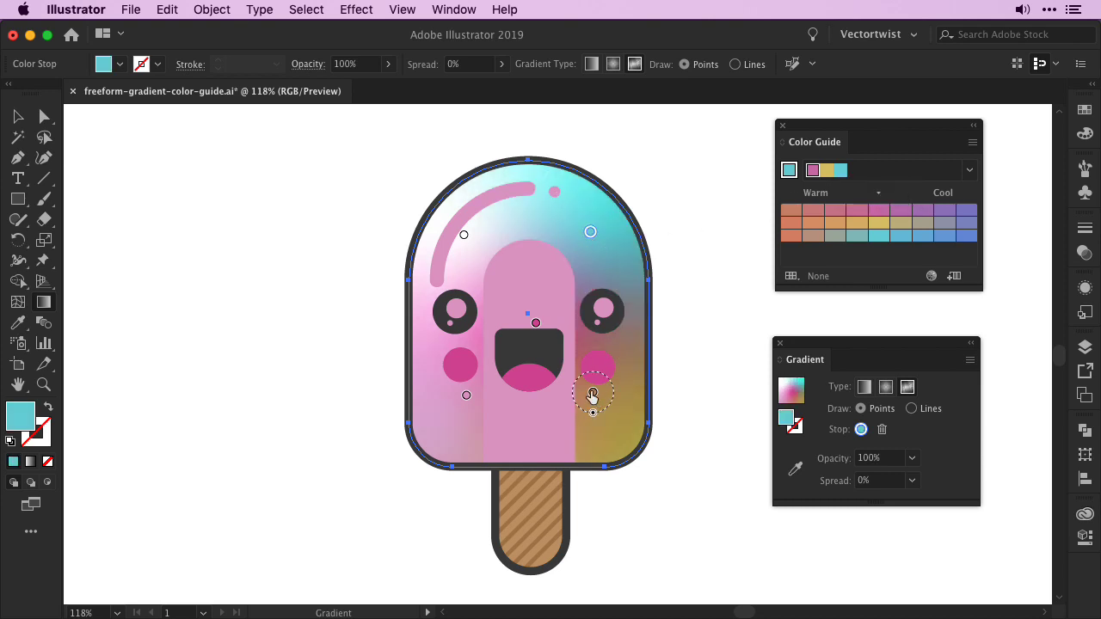
left_click(593, 394)
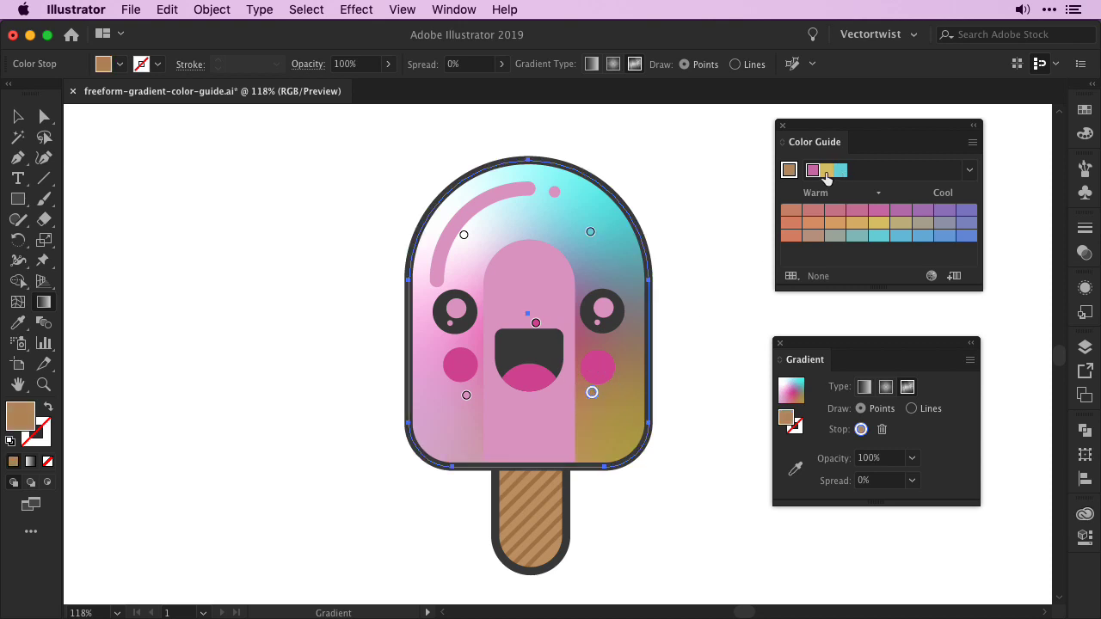
left_click(825, 171)
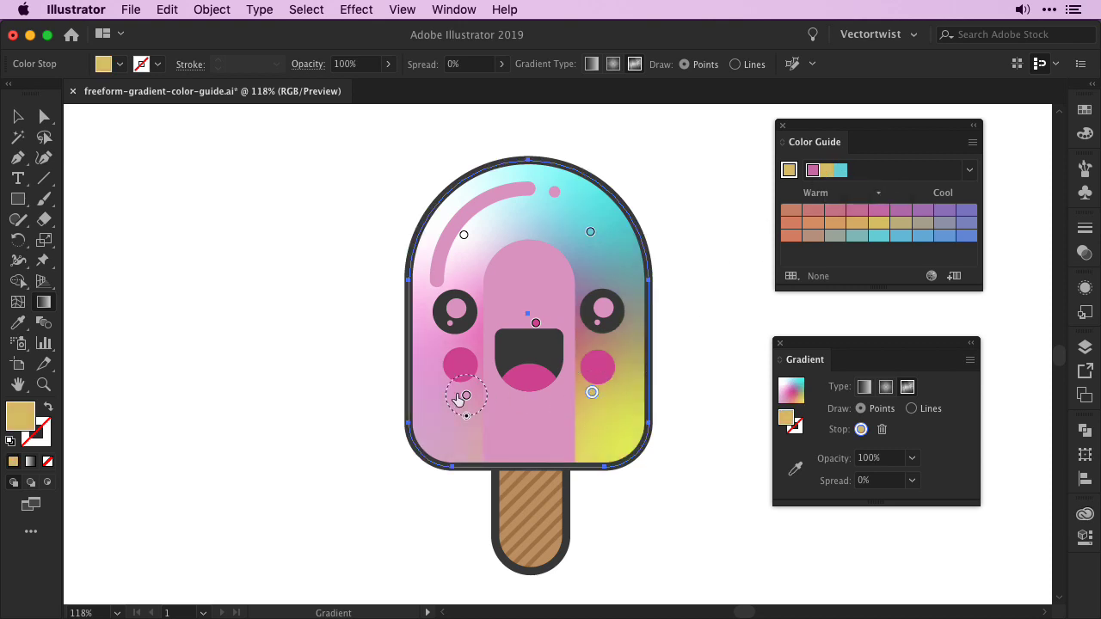
Colour the lower-left gradient point blue and the upper-left point orange.
left_click(466, 396)
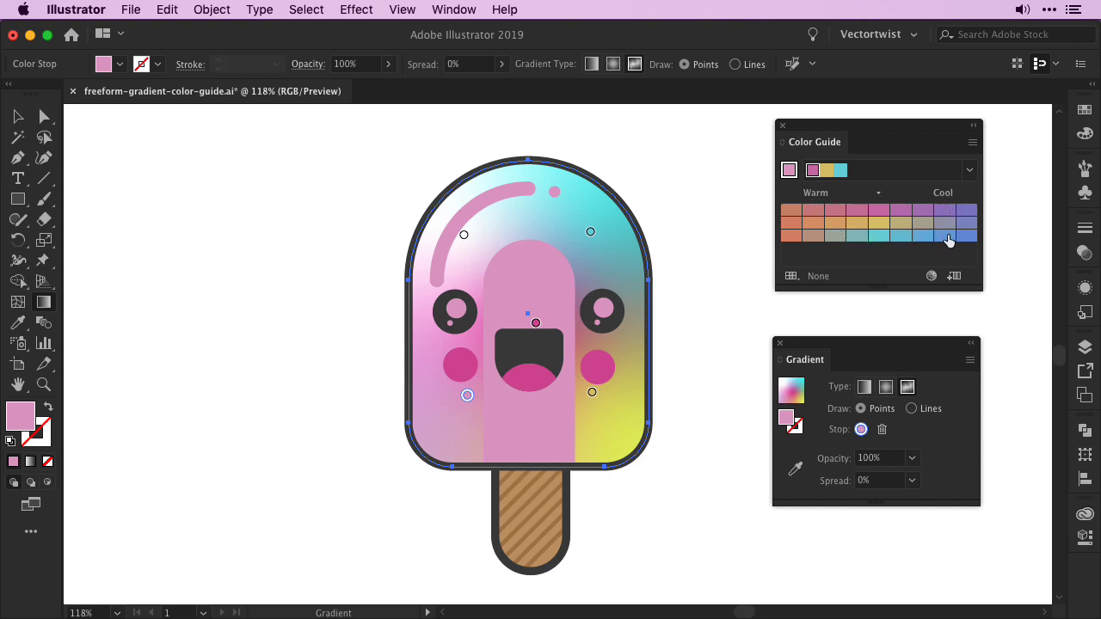
left_click(945, 237)
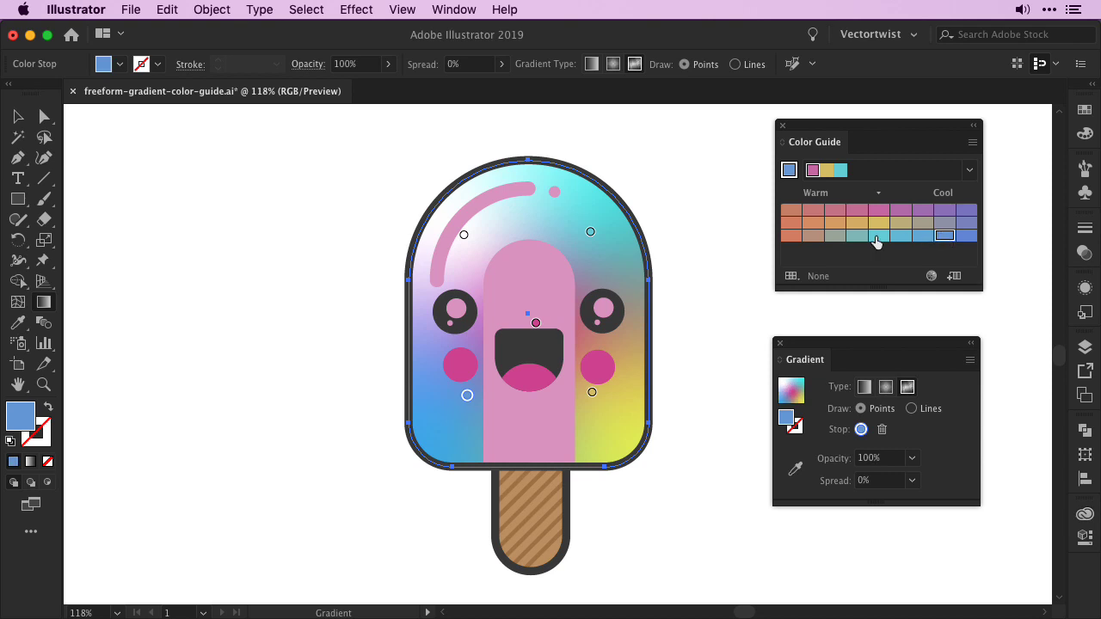
left_click(465, 234)
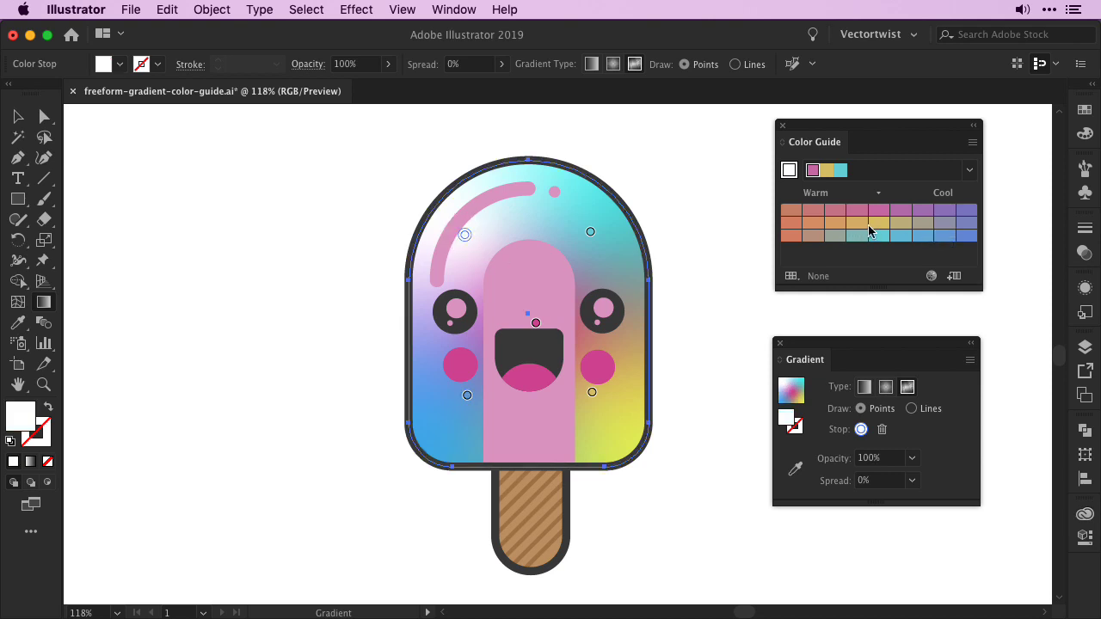
left_click(814, 229)
key("v")
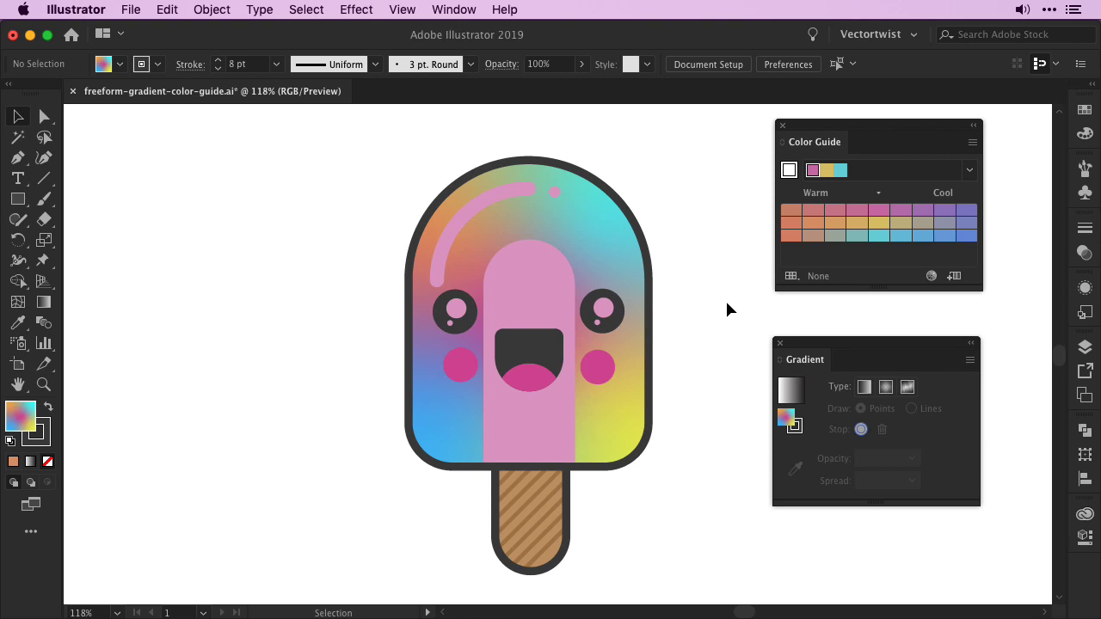
left_click(970, 170)
left_click_drag(964, 300, 867, 210)
left_click_drag(966, 216, 966, 266)
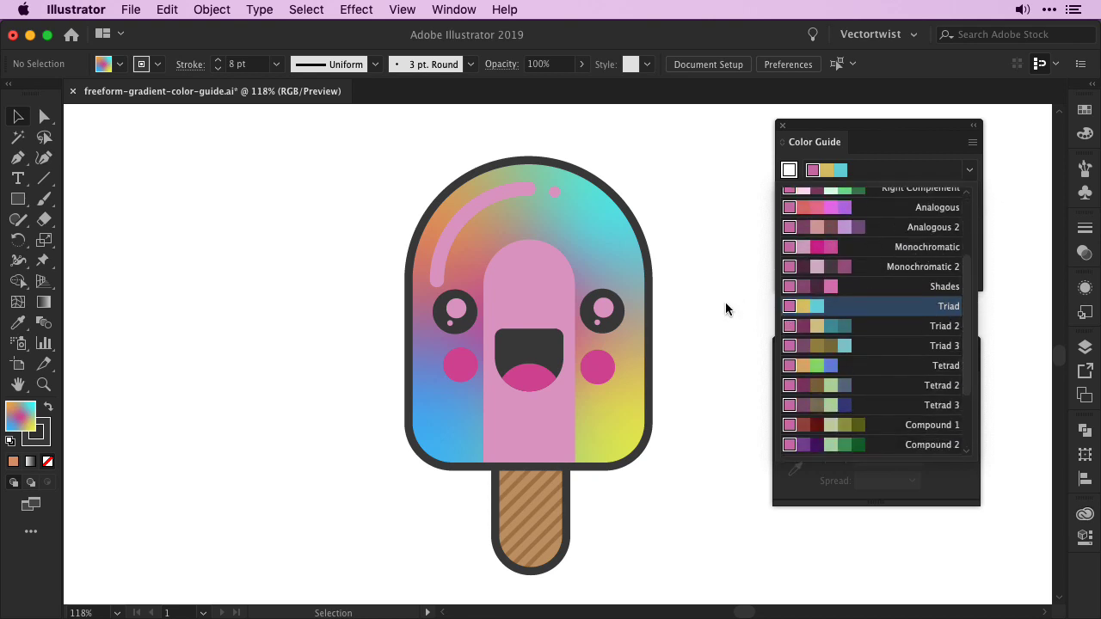
left_click(700, 295)
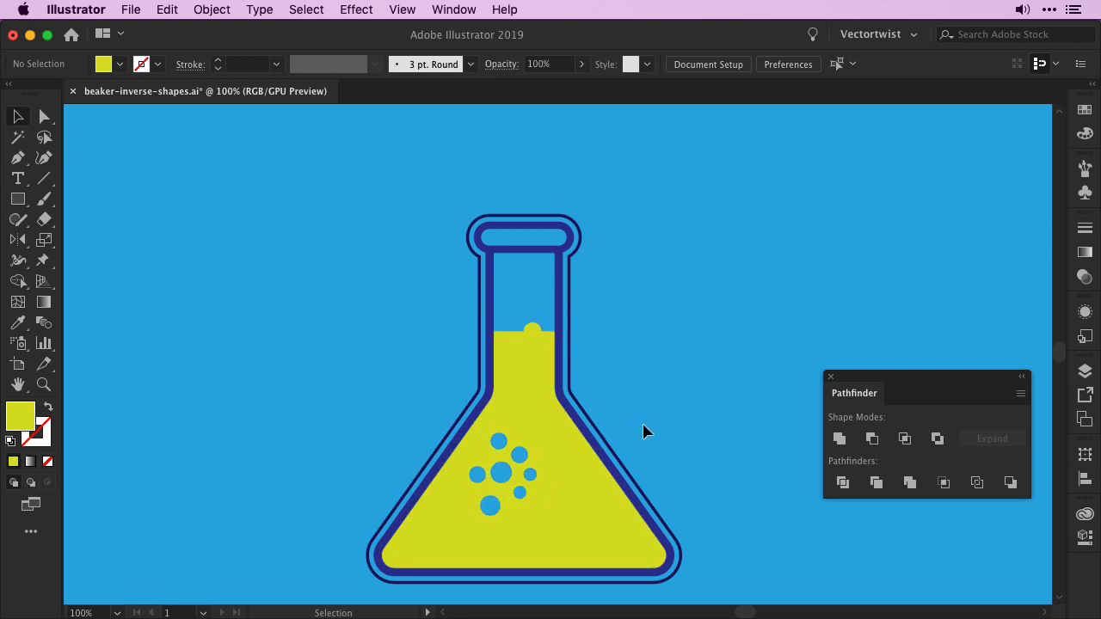
Switch to Direct Selection to work on individual paths of the flask liquid.
key("a")
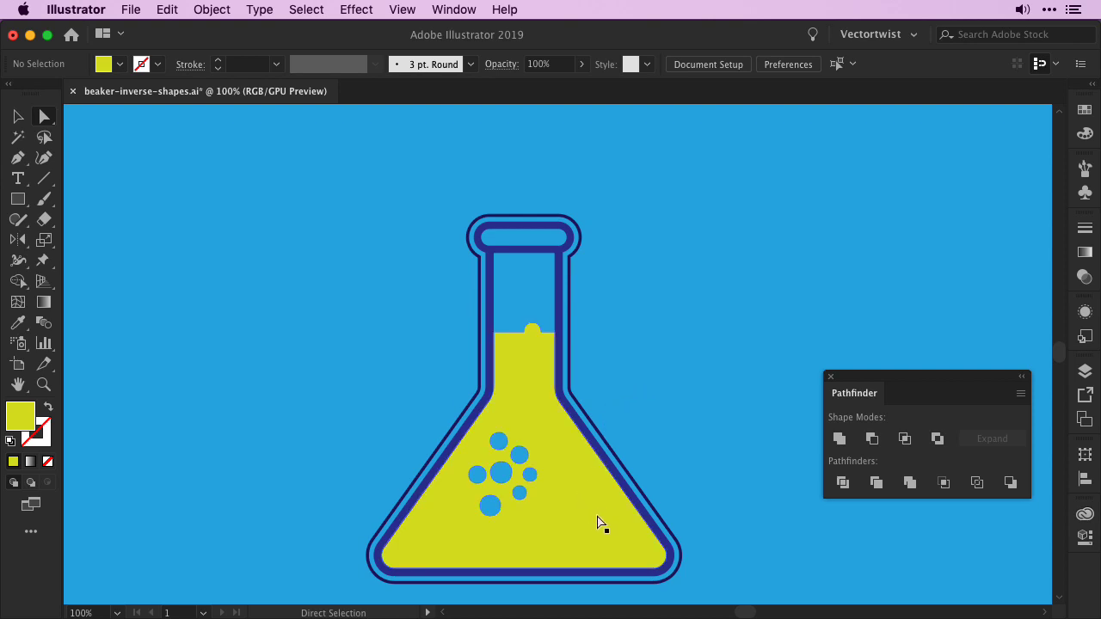
Duplicate the yellow liquid shape to the flask's left and enter isolation mode on the copy.
key("v")
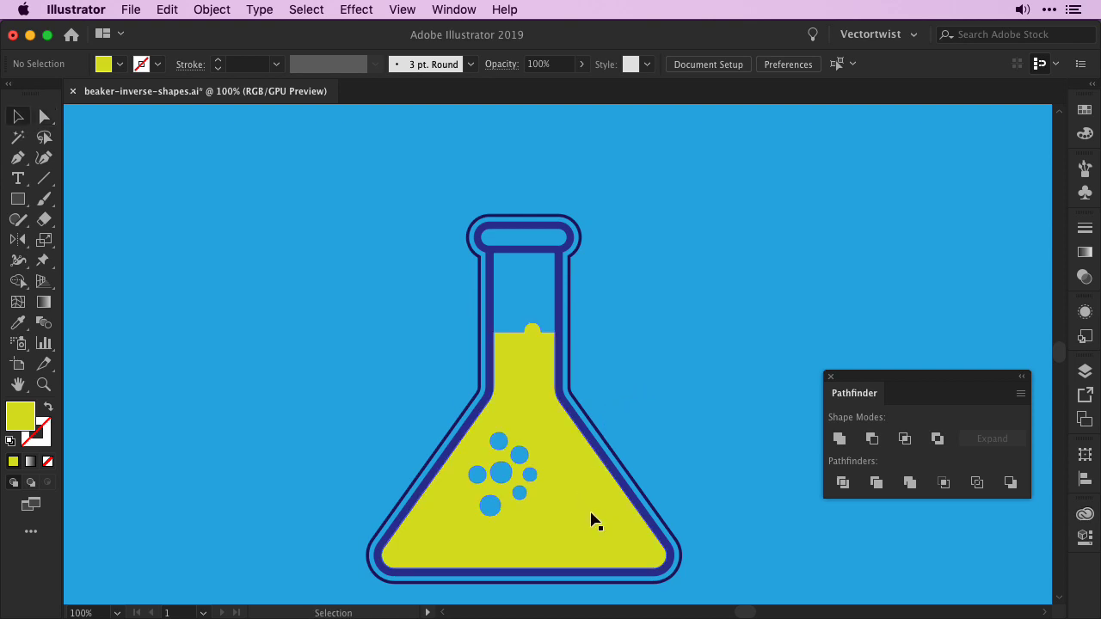
left_click_drag(591, 520, 281, 483)
double_click(261, 497)
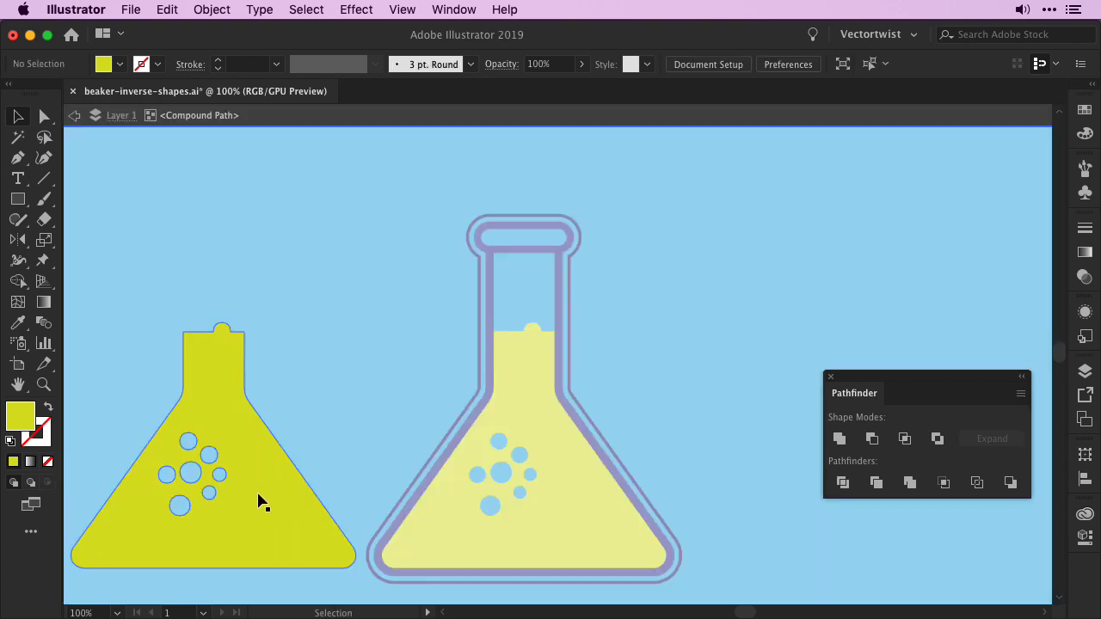
left_click(259, 173)
Delete the copy's outer flask path, keeping only the yellow circles, exit isolation and select them.
key("a")
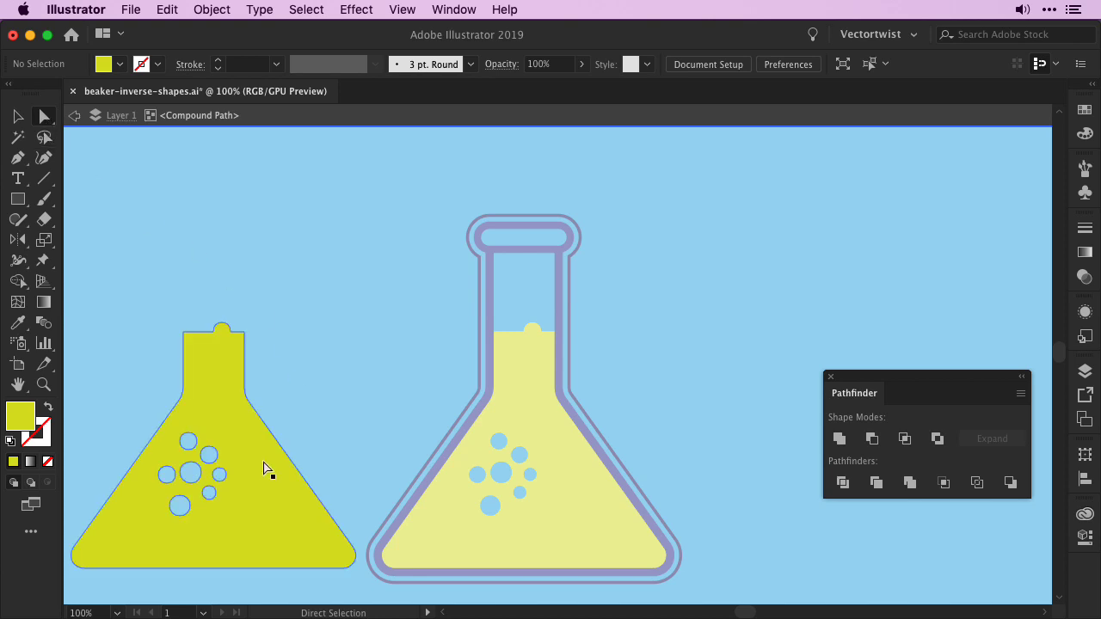
left_click(262, 489)
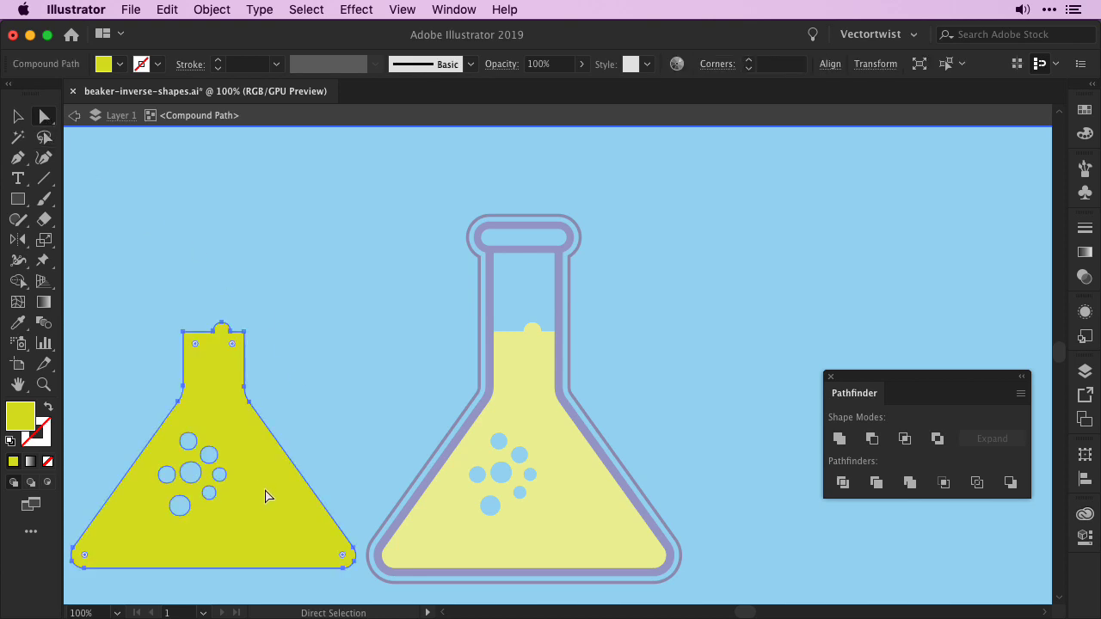
key("Delete")
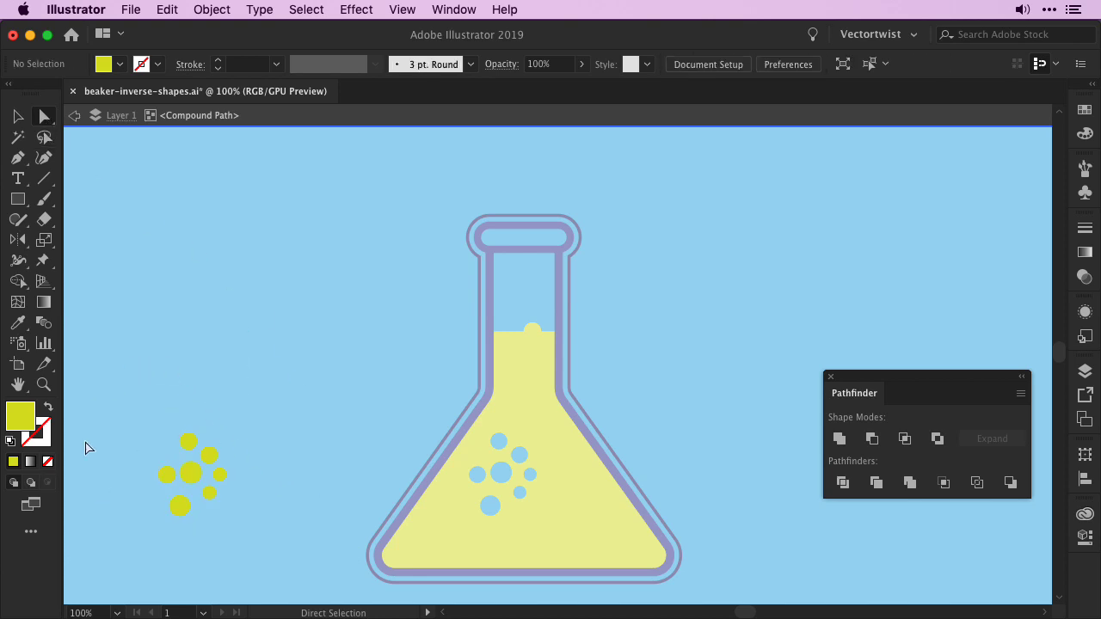
double_click(265, 383)
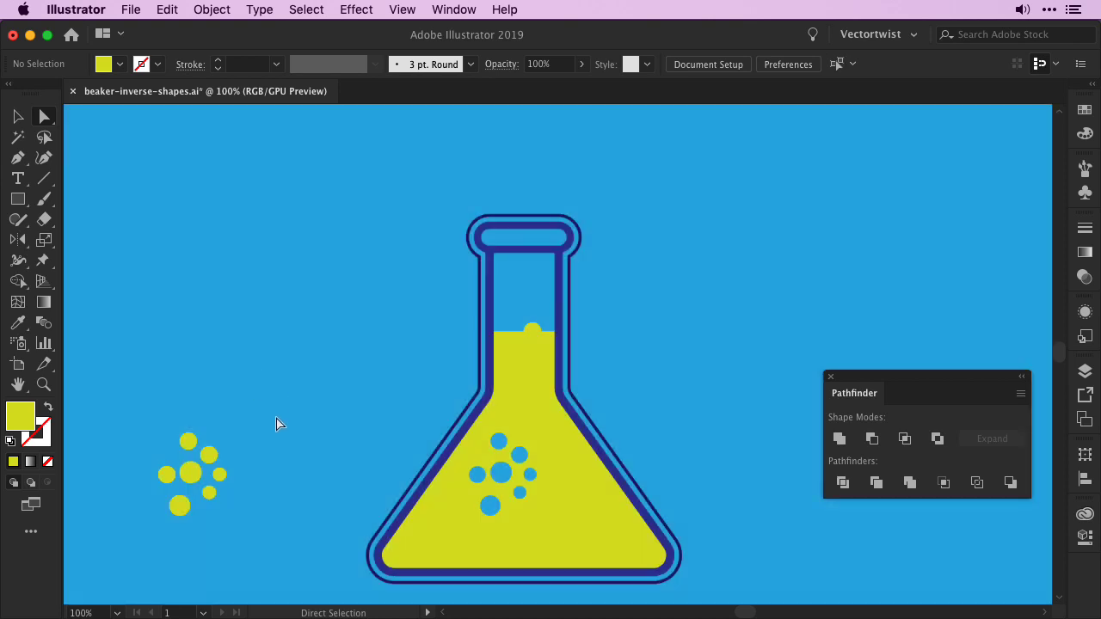
key("v")
left_click(209, 456)
Move the yellow bubble circles above the flask's neck and deselect them.
left_click_drag(209, 462, 547, 148)
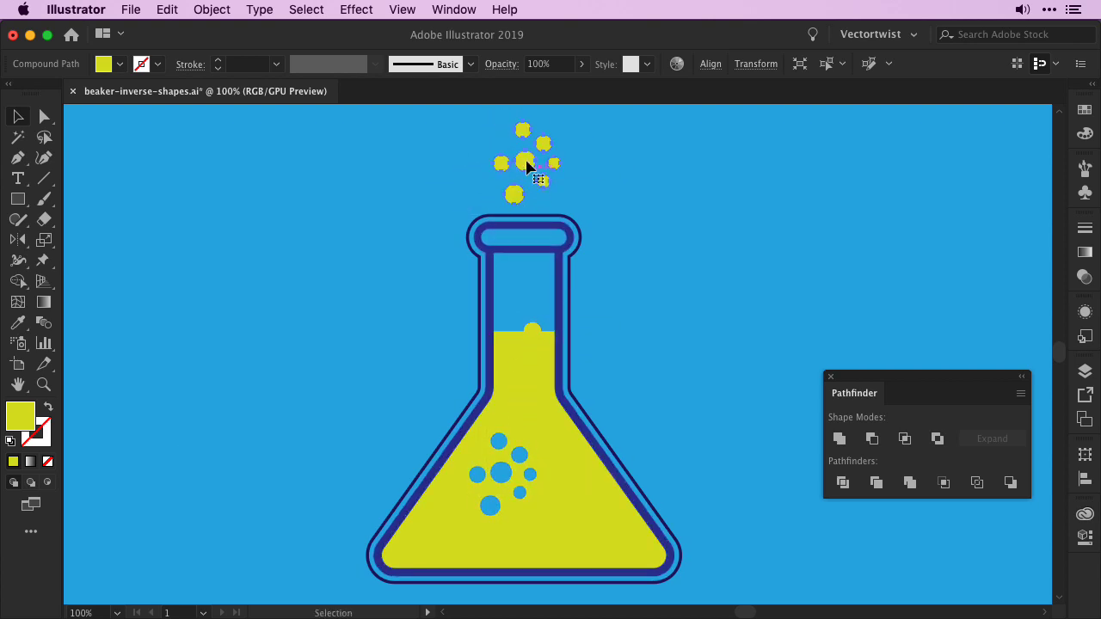
left_click(677, 399)
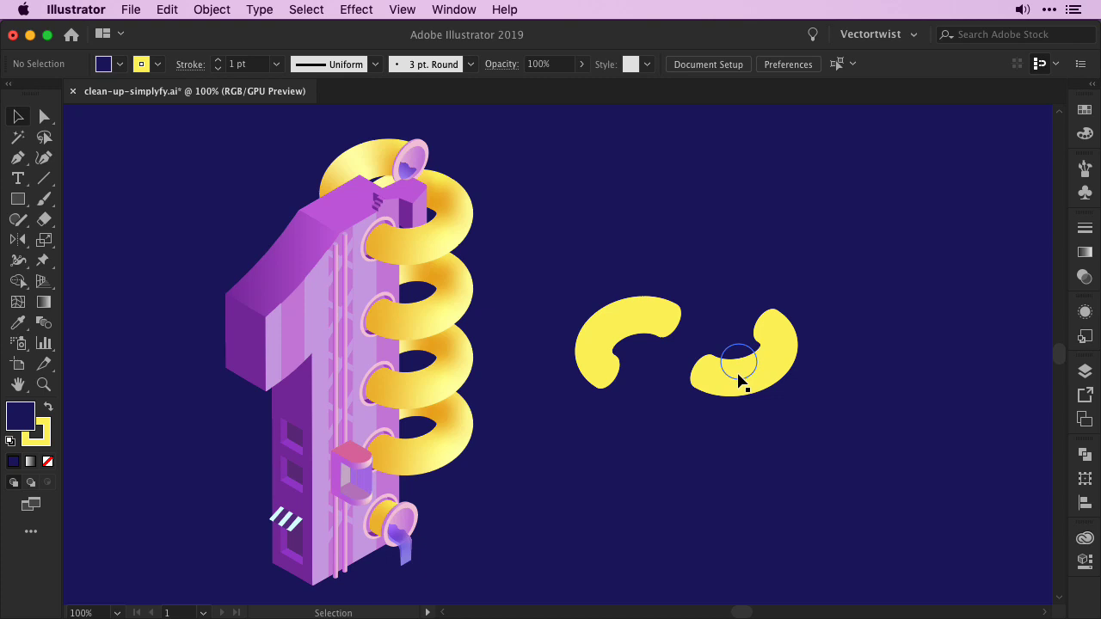
Expand the right yellow 3D curved piece's appearance and zoom in to 200%.
left_click(739, 381)
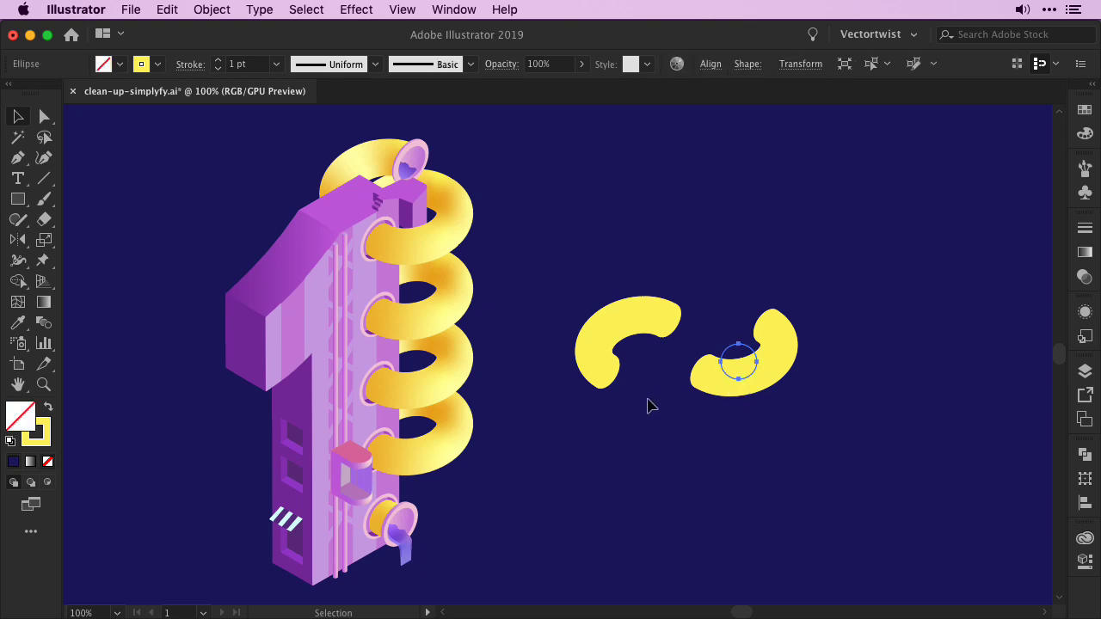
left_click(208, 10)
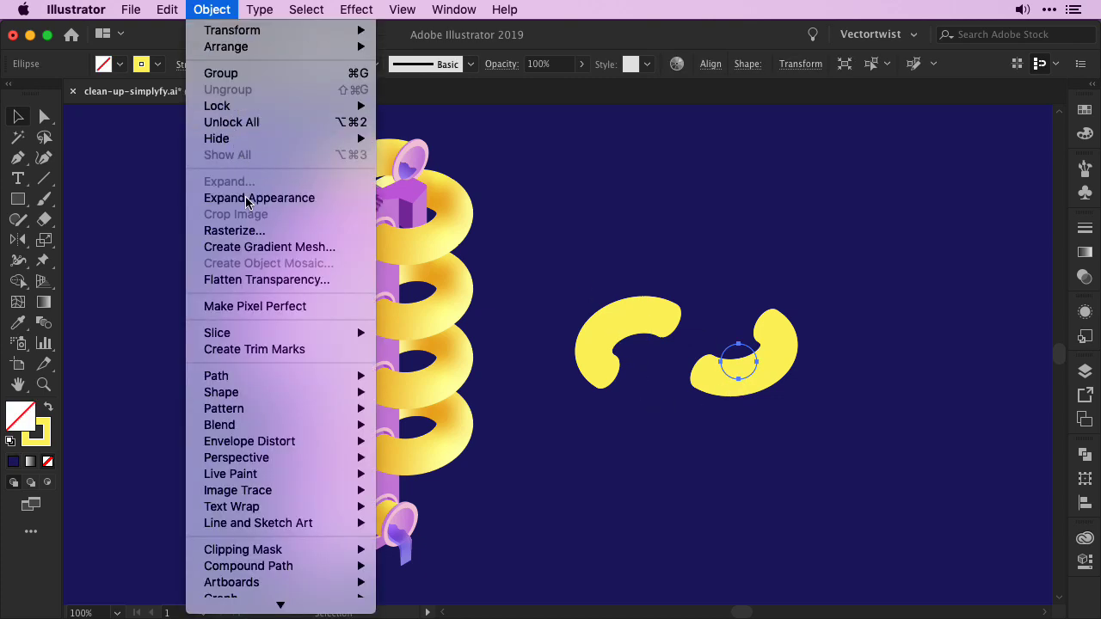
left_click(269, 200)
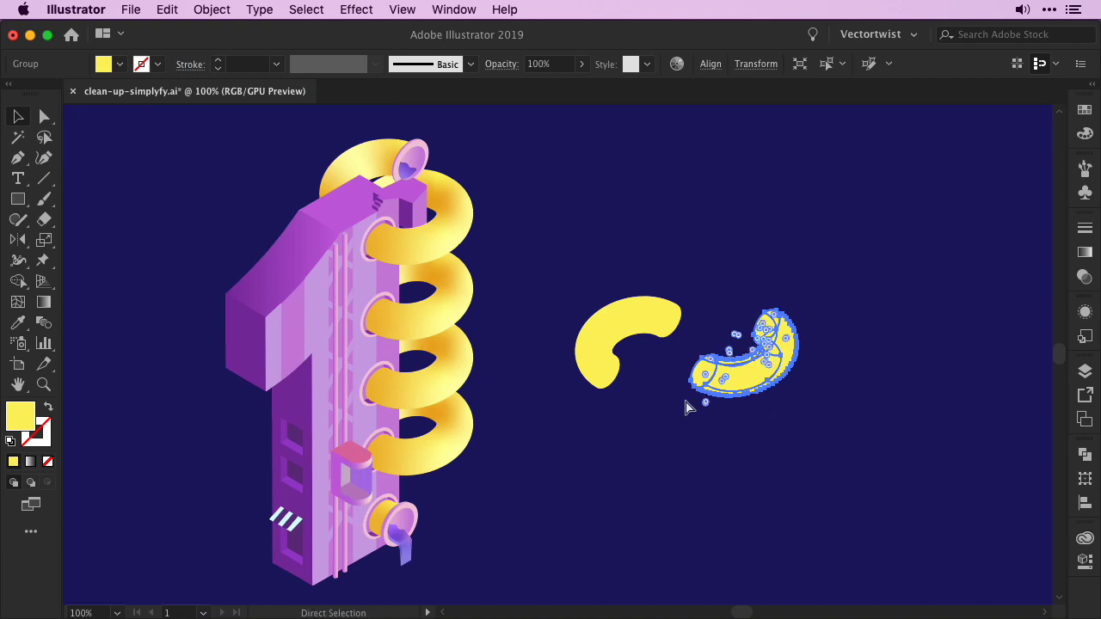
key("super+equal")
scroll(757, 433, "down", 3)
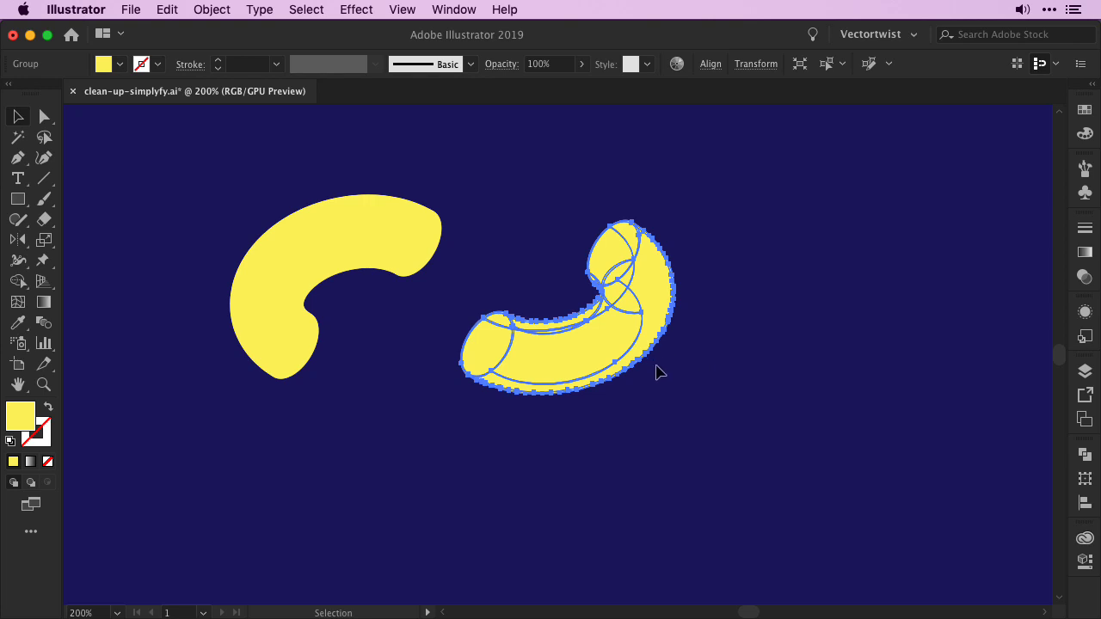
Merge the expanded piece with Pathfinder Unite, then open Object > Path > Simplify.
left_click(1081, 460)
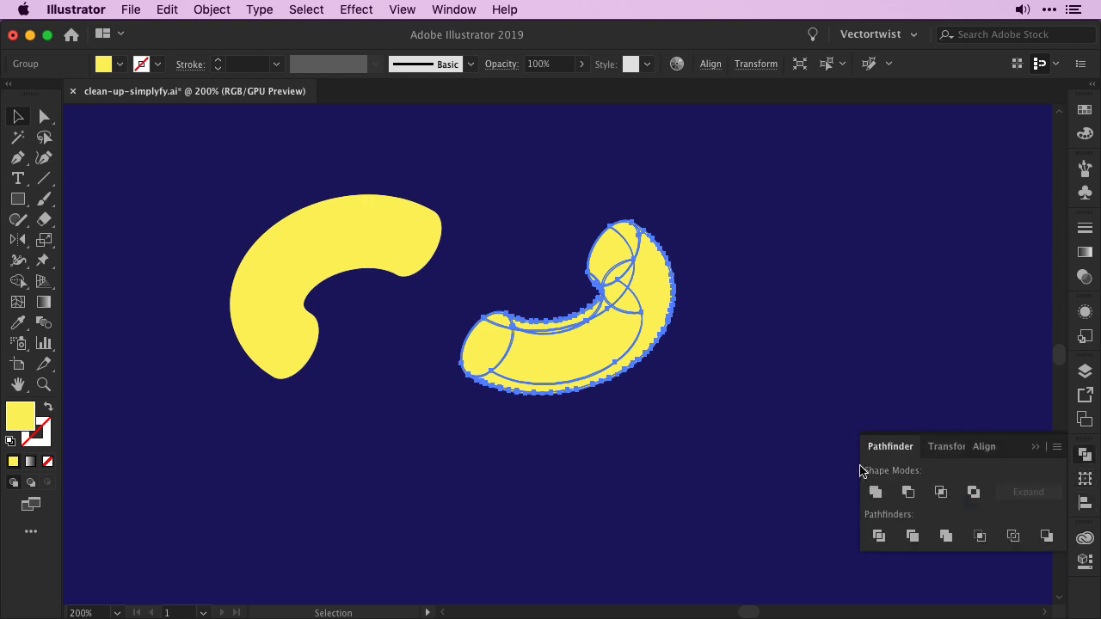
left_click(875, 492)
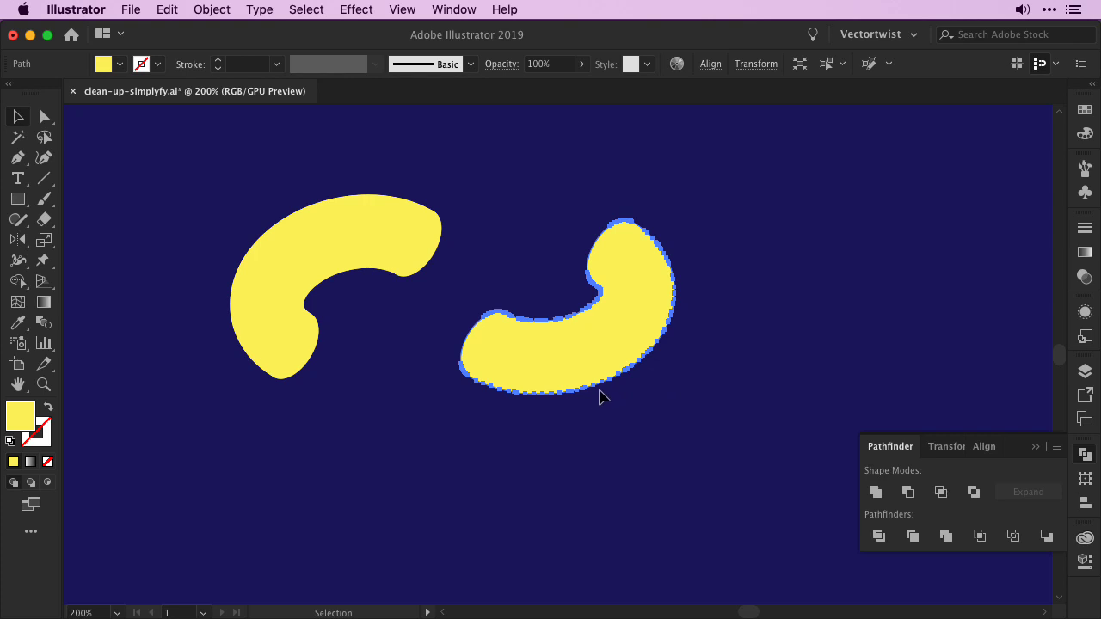
left_click(212, 9)
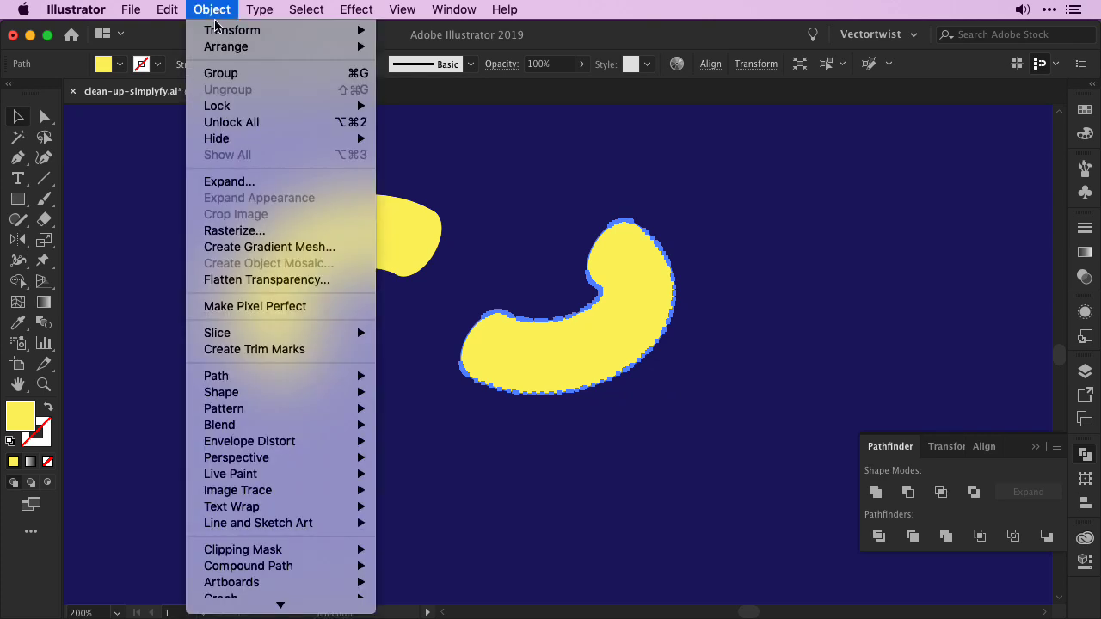
mouse_move(298, 379)
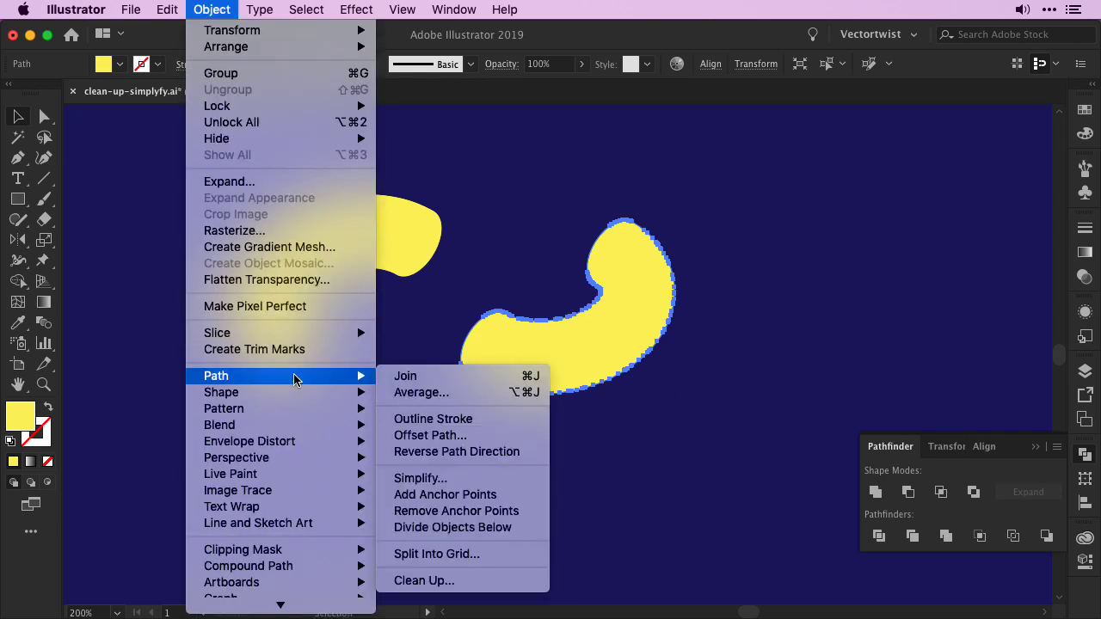
left_click(452, 479)
Apply Simplify with 100% Curve Precision and 176° Angle Threshold, leaving 23 anchor points.
left_click_drag(346, 111, 327, 179)
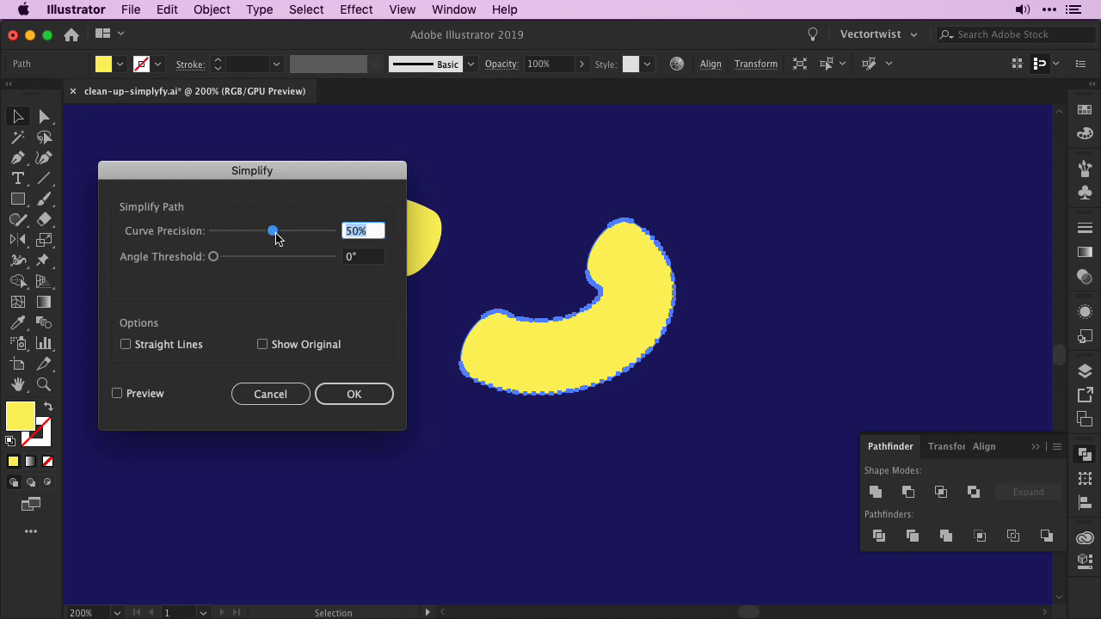
left_click_drag(274, 233, 370, 232)
left_click_drag(213, 256, 351, 270)
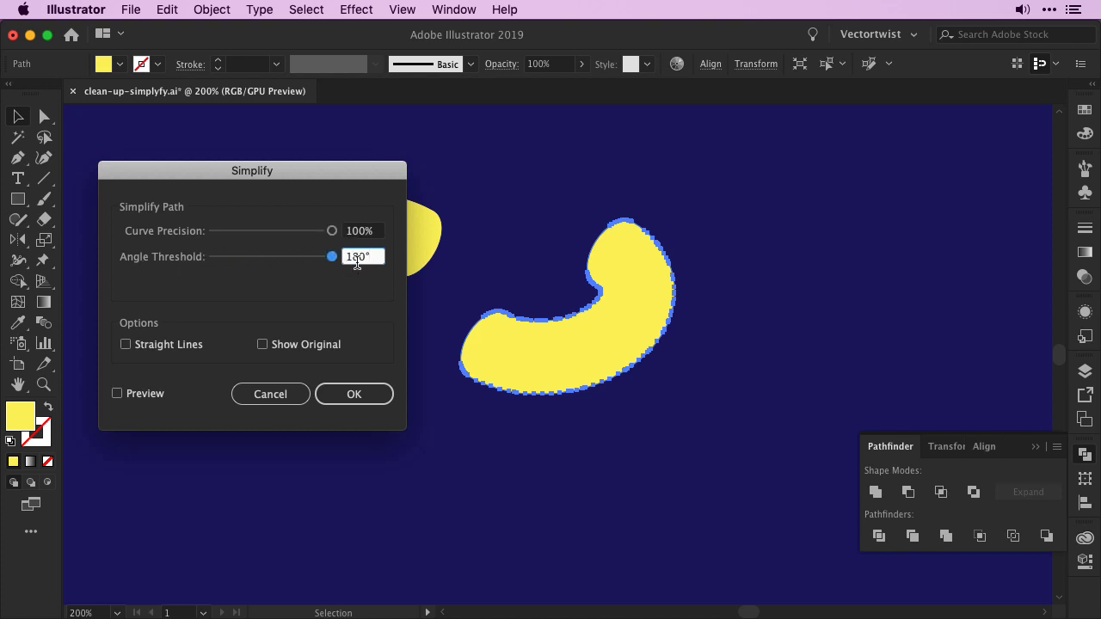
left_click(118, 394)
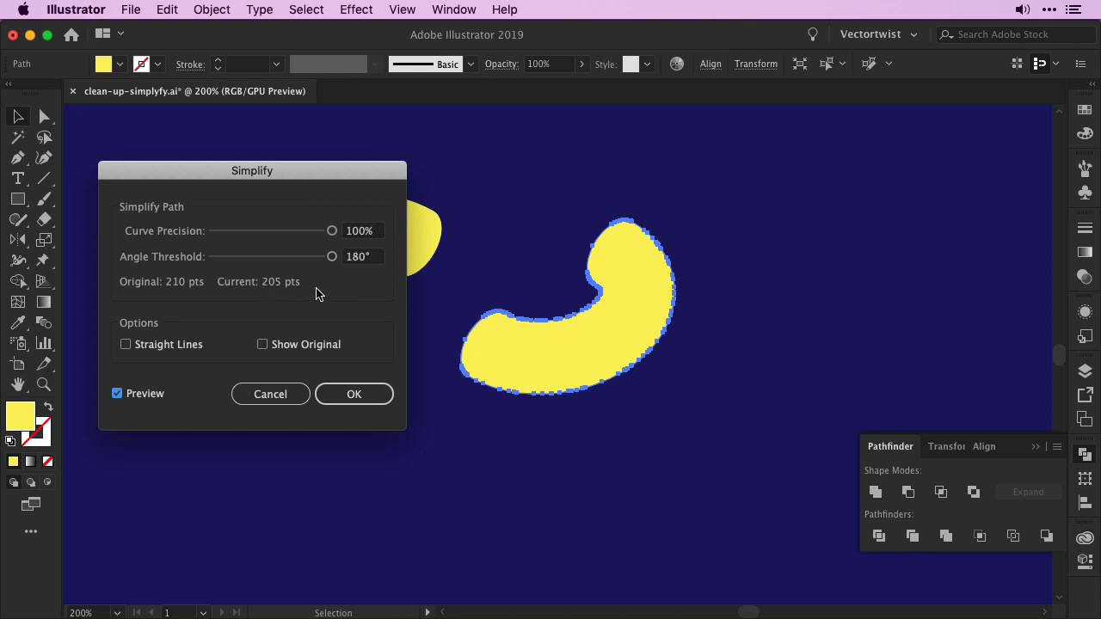
left_click(372, 258)
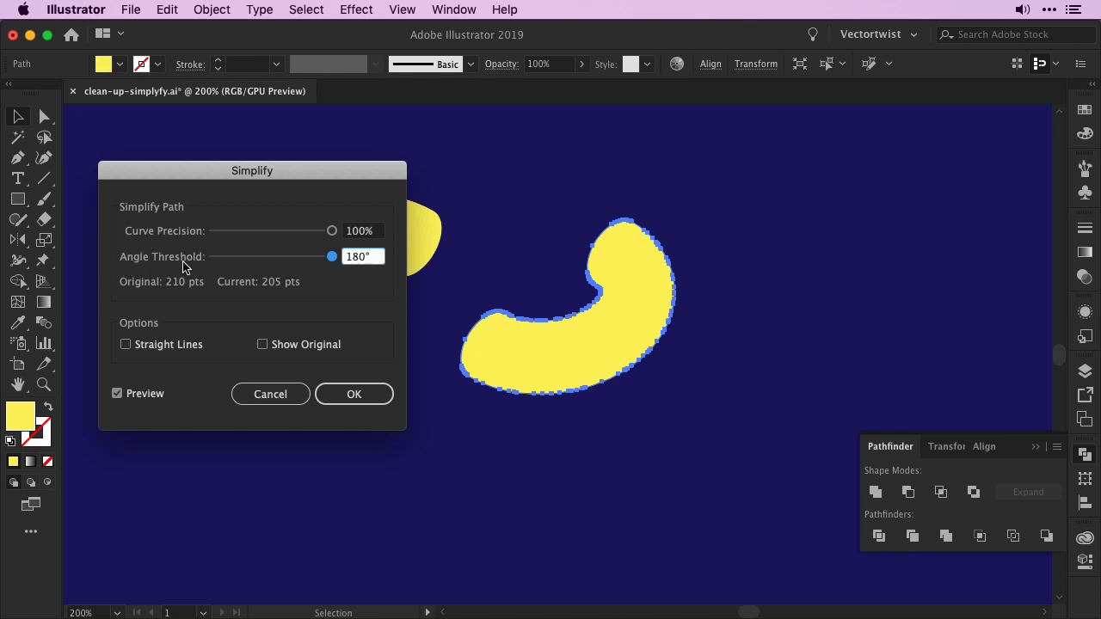
left_click_drag(332, 257, 330, 257)
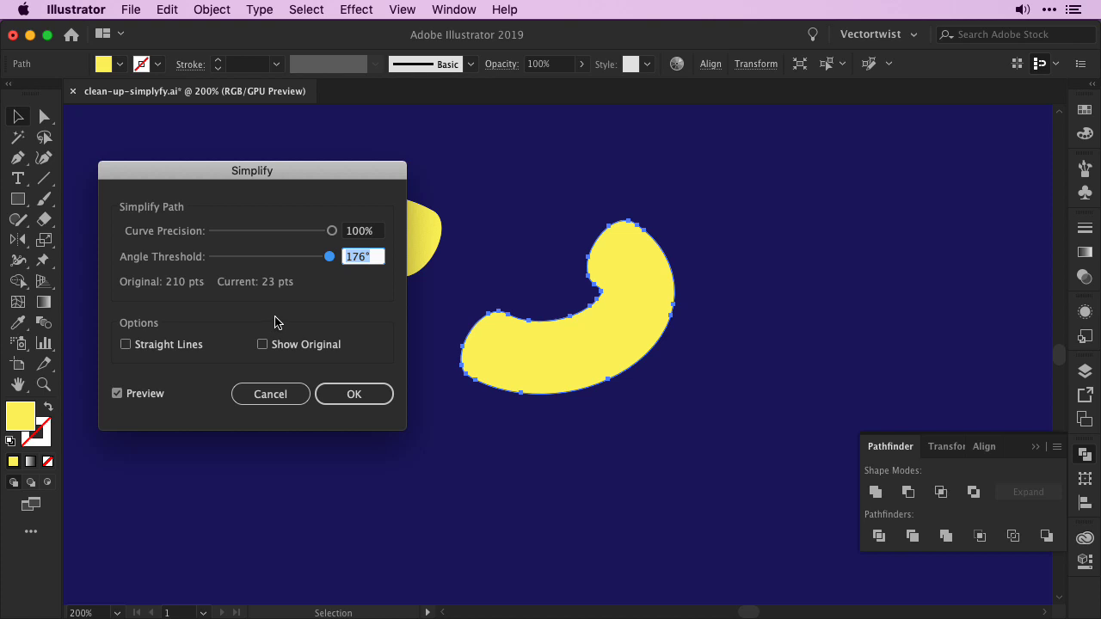
key("Return")
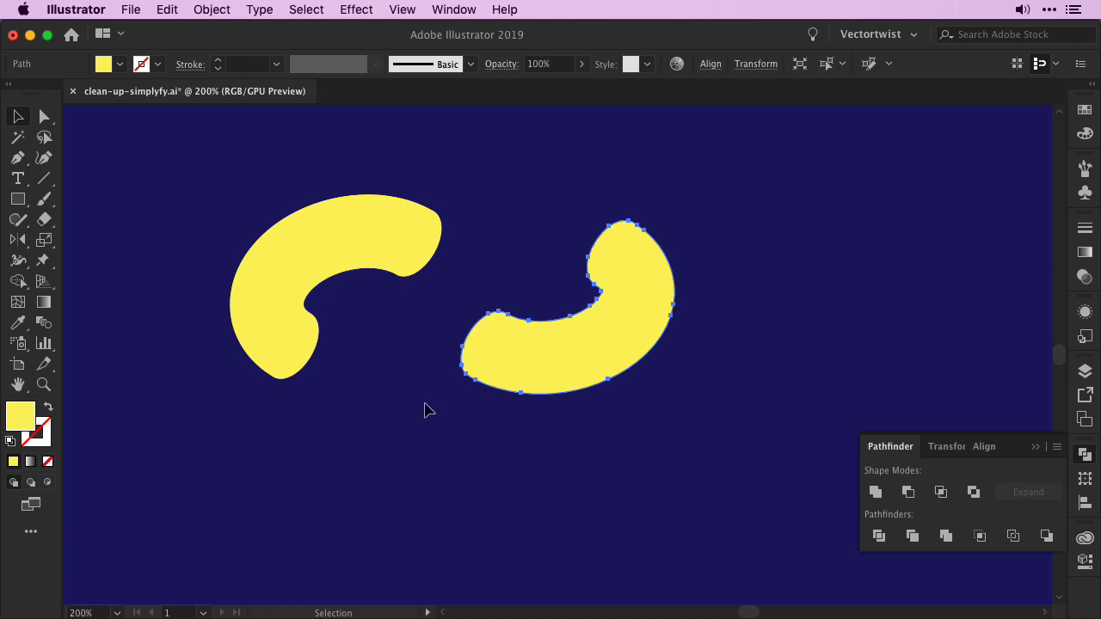
left_click(916, 258)
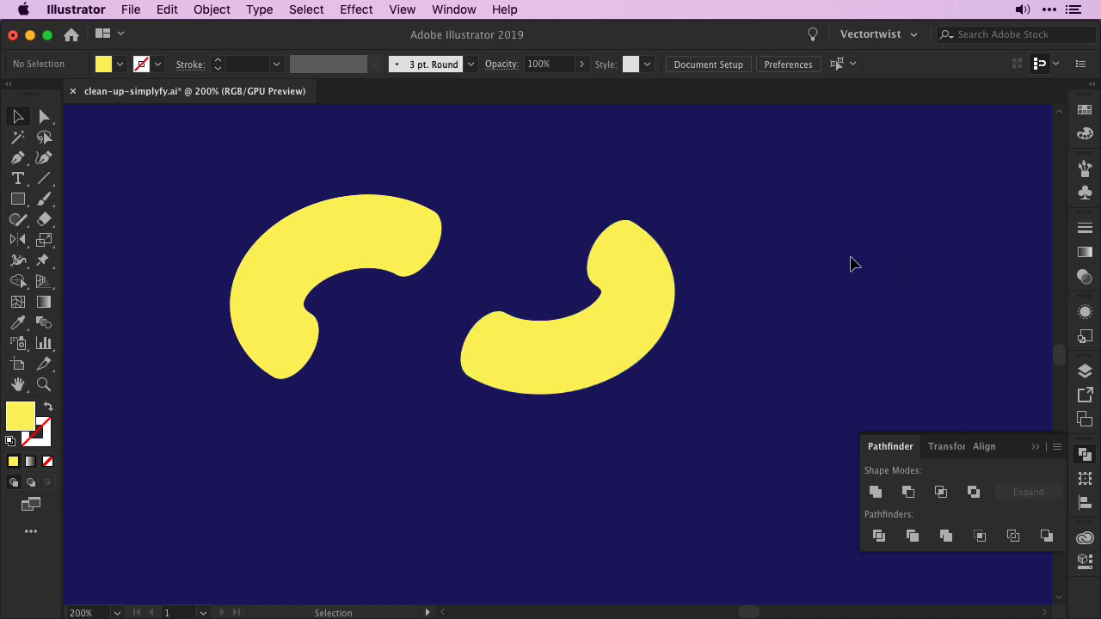